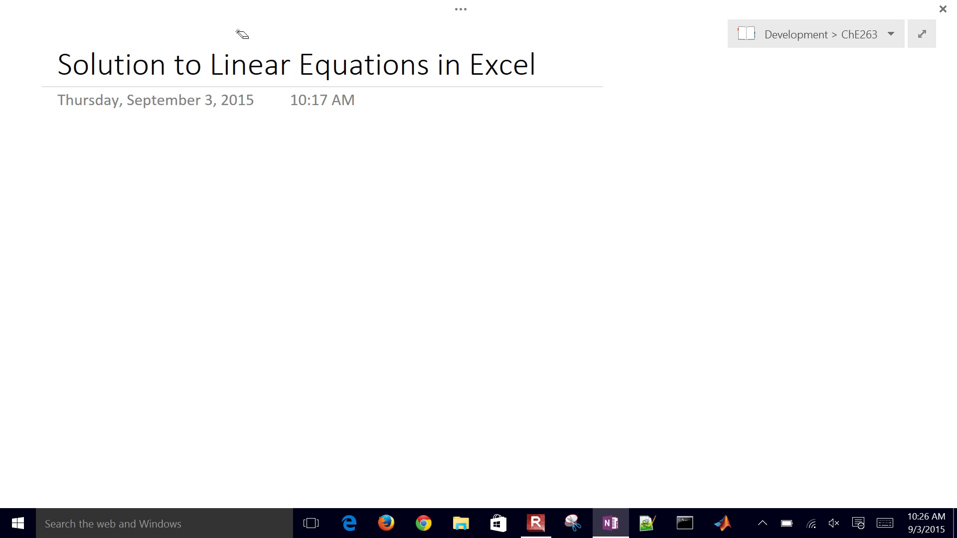
# - Handwrite the equation 3x − 9 = 0 in red below the page title and date
pyautogui.moveTo(135, 138)
pyautogui.mouseDown()
pyautogui.moveTo(141, 157)
pyautogui.moveTo(192, 156)
pyautogui.mouseUp()
pyautogui.moveTo(176, 157); pyautogui.dragTo(198, 140)
pyautogui.moveTo(208, 148); pyautogui.dragTo(229, 149)
pyautogui.moveTo(260, 140)
pyautogui.mouseDown()
pyautogui.moveTo(257, 158)
pyautogui.moveTo(304, 144)
pyautogui.mouseUp()
pyautogui.moveTo(290, 153); pyautogui.dragTo(320, 140)
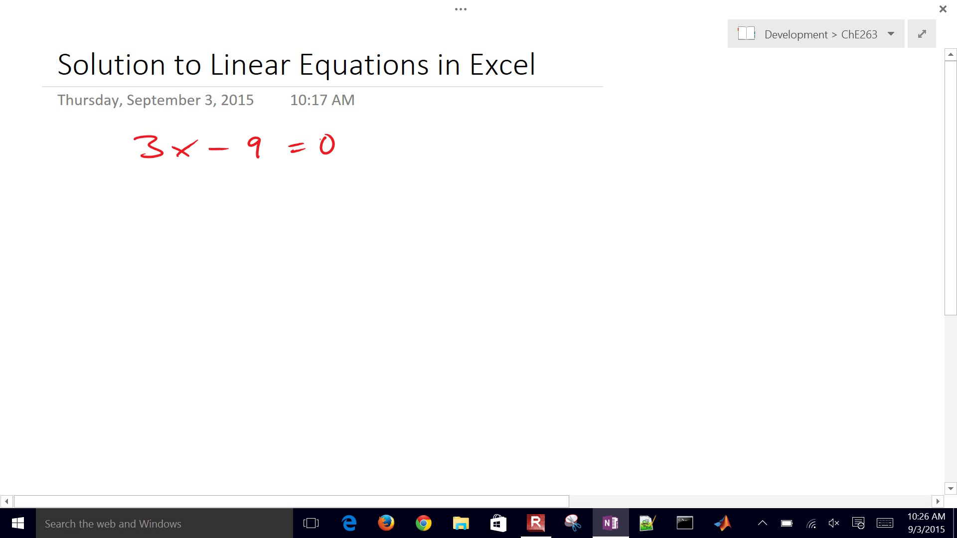
# - Mark the coefficient 3 with an arrow, underline x, and handwrite the nonlinear examples xy, x² and √x below
pyautogui.moveTo(173, 169); pyautogui.dragTo(194, 168)
pyautogui.moveTo(146, 198); pyautogui.dragTo(146, 170)
pyautogui.moveTo(140, 178); pyautogui.dragTo(152, 176)
pyautogui.moveTo(178, 218); pyautogui.dragTo(194, 232)
pyautogui.moveTo(195, 219)
pyautogui.mouseDown()
pyautogui.moveTo(178, 232)
pyautogui.moveTo(215, 224)
pyautogui.moveTo(213, 245)
pyautogui.mouseUp()
pyautogui.moveTo(312, 219); pyautogui.dragTo(327, 233)
pyautogui.moveTo(329, 219)
pyautogui.mouseDown()
pyautogui.moveTo(309, 235)
pyautogui.moveTo(353, 219)
pyautogui.mouseUp()
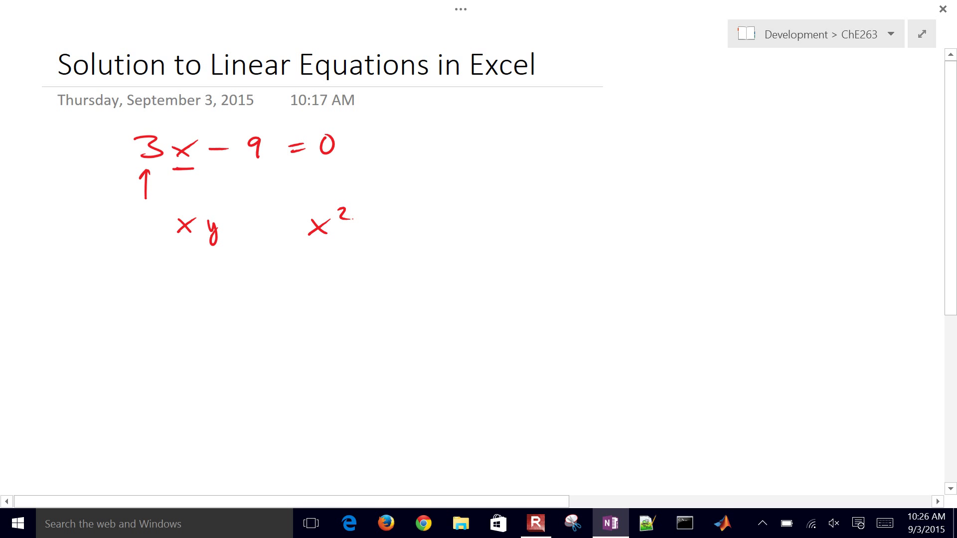
pyautogui.moveTo(432, 224)
pyautogui.mouseDown()
pyautogui.moveTo(434, 235)
pyautogui.moveTo(490, 200)
pyautogui.moveTo(467, 234)
pyautogui.mouseUp()
pyautogui.moveTo(472, 215); pyautogui.dragTo(451, 236)
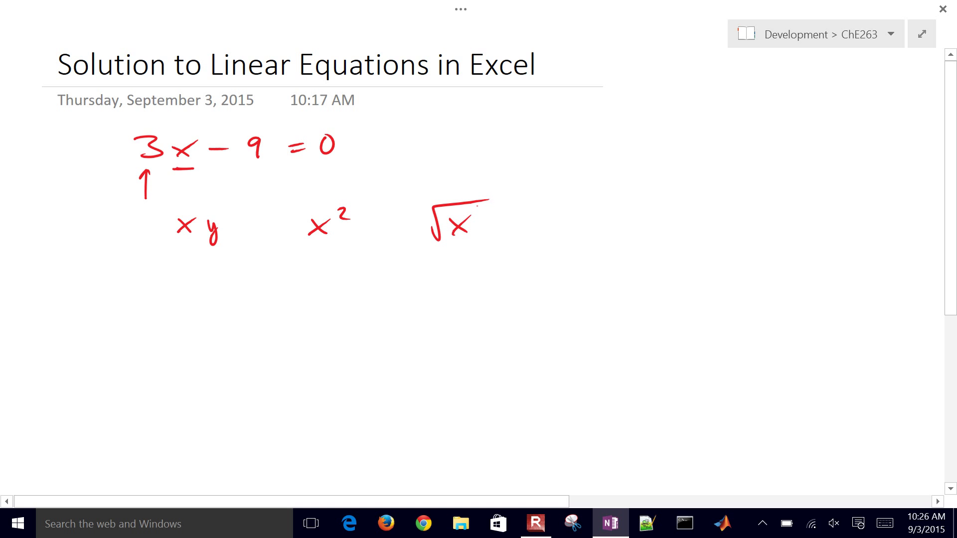
# - Handwrite the general linear equation αx + β + γy = 0 beside √x, circling the variables x and y
pyautogui.moveTo(585, 217); pyautogui.dragTo(605, 231)
pyautogui.moveTo(613, 215)
pyautogui.mouseDown()
pyautogui.moveTo(587, 234)
pyautogui.moveTo(563, 228)
pyautogui.mouseUp()
pyautogui.moveTo(643, 220)
pyautogui.mouseDown()
pyautogui.moveTo(643, 233)
pyautogui.moveTo(770, 230)
pyautogui.moveTo(776, 203)
pyautogui.moveTo(799, 219)
pyautogui.moveTo(790, 249)
pyautogui.mouseUp()
pyautogui.moveTo(790, 205)
pyautogui.mouseDown()
pyautogui.moveTo(776, 213)
pyautogui.moveTo(790, 203)
pyautogui.mouseUp()
pyautogui.moveTo(601, 205); pyautogui.dragTo(605, 203)
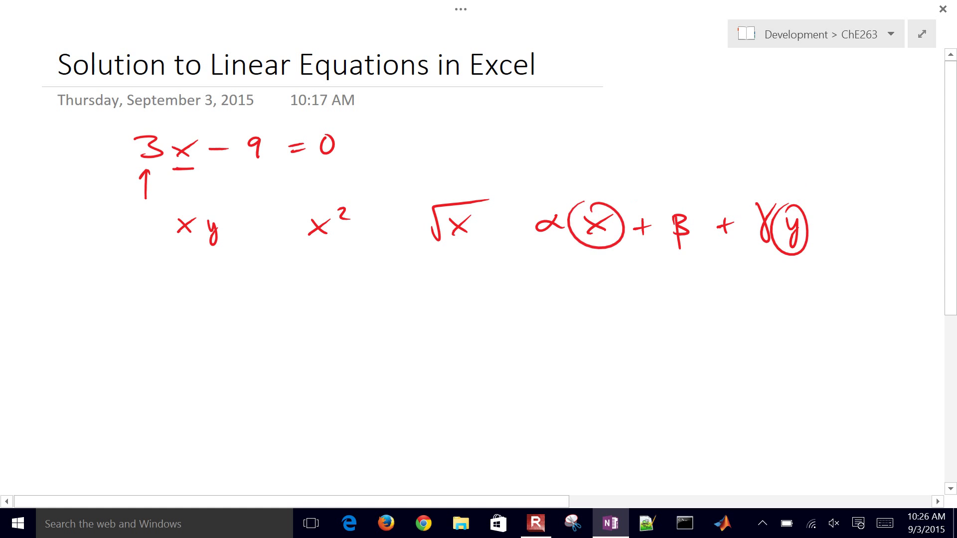
pyautogui.moveTo(825, 224)
pyautogui.mouseDown()
pyautogui.moveTo(848, 222)
pyautogui.moveTo(846, 230)
pyautogui.mouseUp()
pyautogui.moveTo(881, 212); pyautogui.dragTo(883, 210)
# - Draw a box around the general linear equation and add arrows pointing down at α, β and γ
pyautogui.moveTo(534, 196)
pyautogui.mouseDown()
pyautogui.moveTo(592, 191)
pyautogui.moveTo(921, 252)
pyautogui.moveTo(512, 270)
pyautogui.moveTo(531, 203)
pyautogui.mouseUp()
pyautogui.moveTo(574, 142)
pyautogui.mouseDown()
pyautogui.moveTo(564, 191)
pyautogui.moveTo(573, 177)
pyautogui.mouseUp()
pyautogui.moveTo(686, 135); pyautogui.dragTo(678, 182)
pyautogui.moveTo(677, 170); pyautogui.dragTo(689, 171)
pyautogui.moveTo(768, 139)
pyautogui.mouseDown()
pyautogui.moveTo(762, 181)
pyautogui.moveTo(772, 168)
pyautogui.mouseUp()
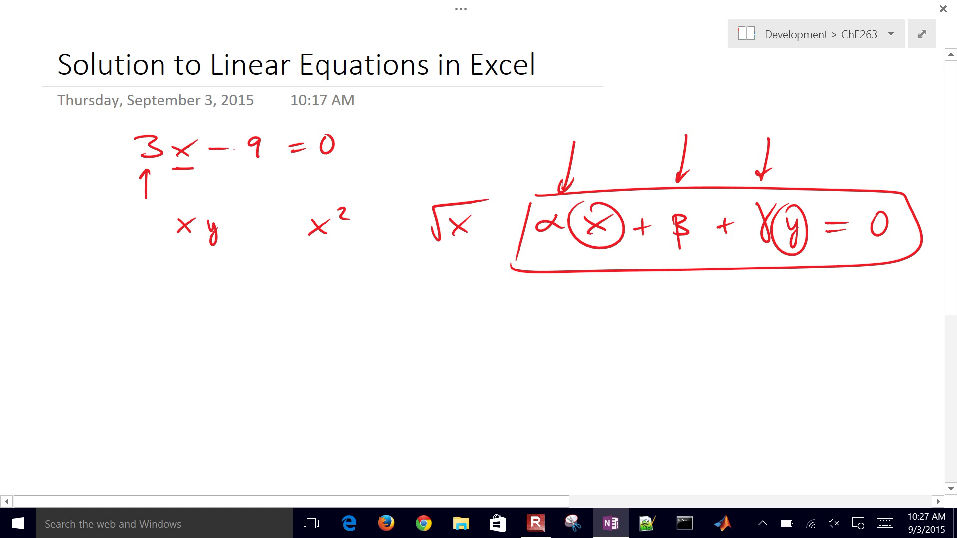
# - Write the circled solution x = 3 beside the first equation and draw a long horizontal divider under the notes
pyautogui.moveTo(408, 136)
pyautogui.mouseDown()
pyautogui.moveTo(427, 152)
pyautogui.moveTo(407, 152)
pyautogui.moveTo(460, 139)
pyautogui.mouseUp()
pyautogui.moveTo(447, 147)
pyautogui.mouseDown()
pyautogui.moveTo(487, 132)
pyautogui.moveTo(476, 152)
pyautogui.mouseUp()
pyautogui.moveTo(401, 124); pyautogui.dragTo(423, 122)
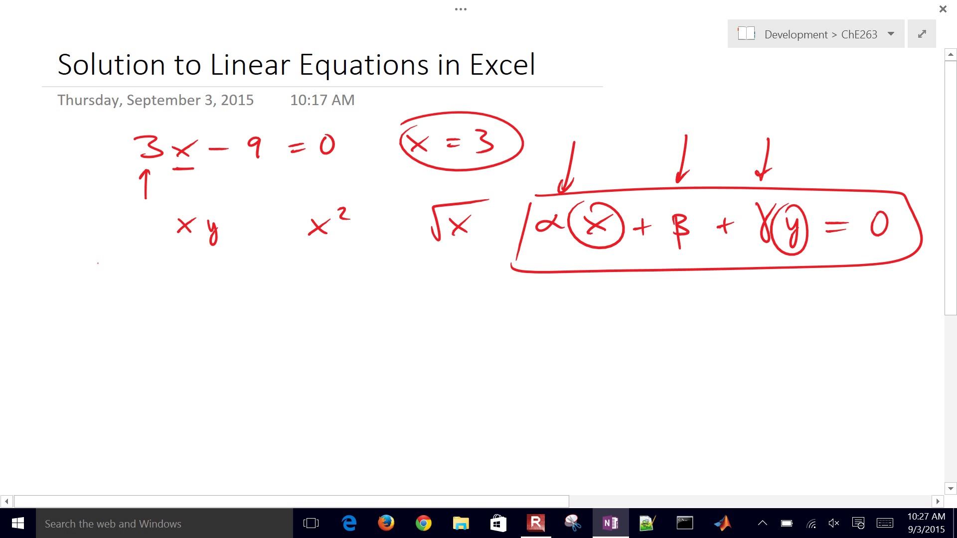
pyautogui.moveTo(95, 286); pyautogui.dragTo(862, 279)
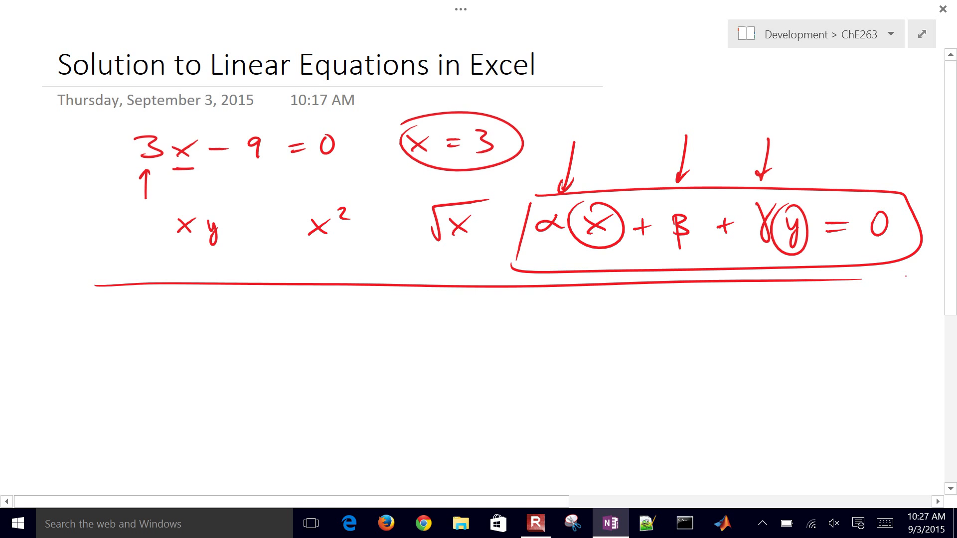
# - Handwrite the equation 3x − 9y = −42 below the divider line
pyautogui.scroll(-1, 906, 276)
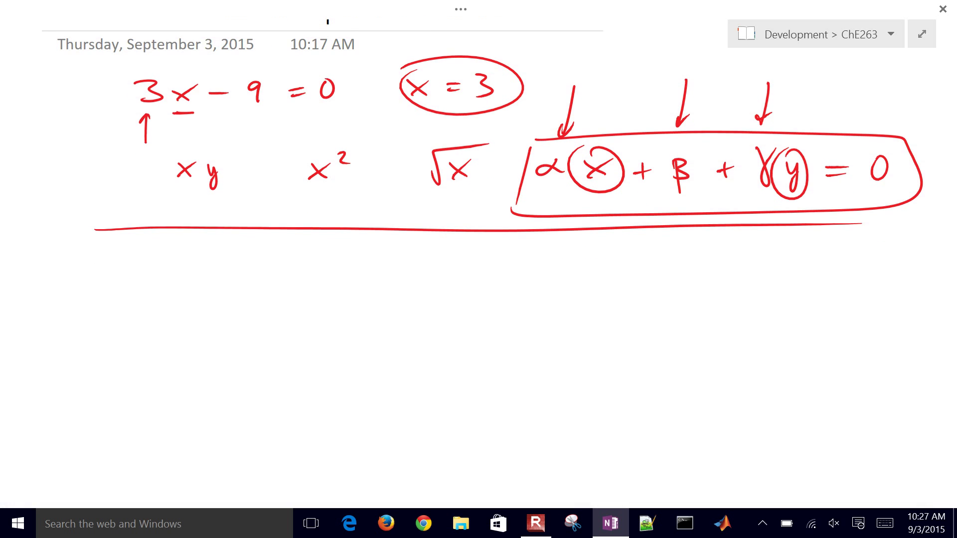
pyautogui.scroll(-1, 478, 200)
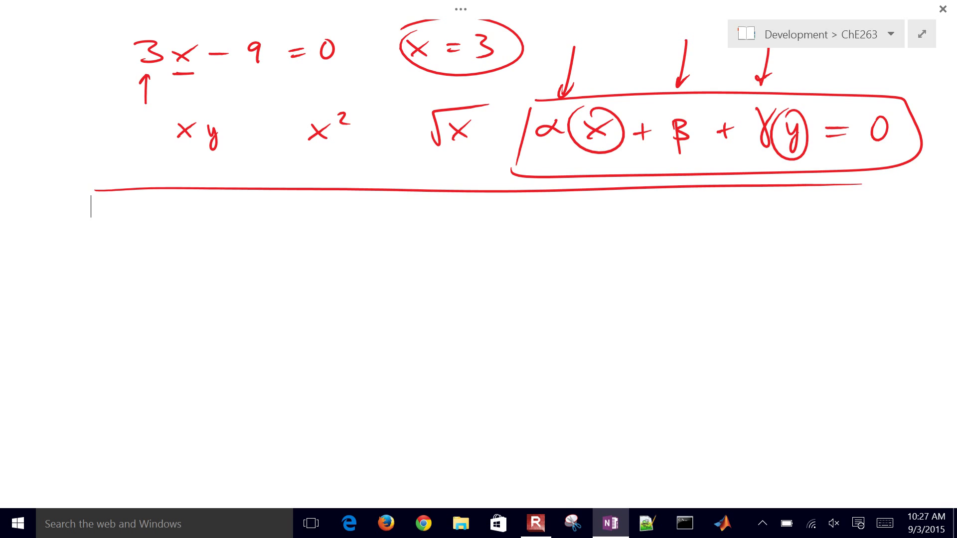
pyautogui.moveTo(133, 225)
pyautogui.mouseDown()
pyautogui.moveTo(159, 227)
pyautogui.moveTo(141, 250)
pyautogui.moveTo(263, 236)
pyautogui.moveTo(262, 251)
pyautogui.mouseUp()
pyautogui.moveTo(275, 238); pyautogui.dragTo(274, 265)
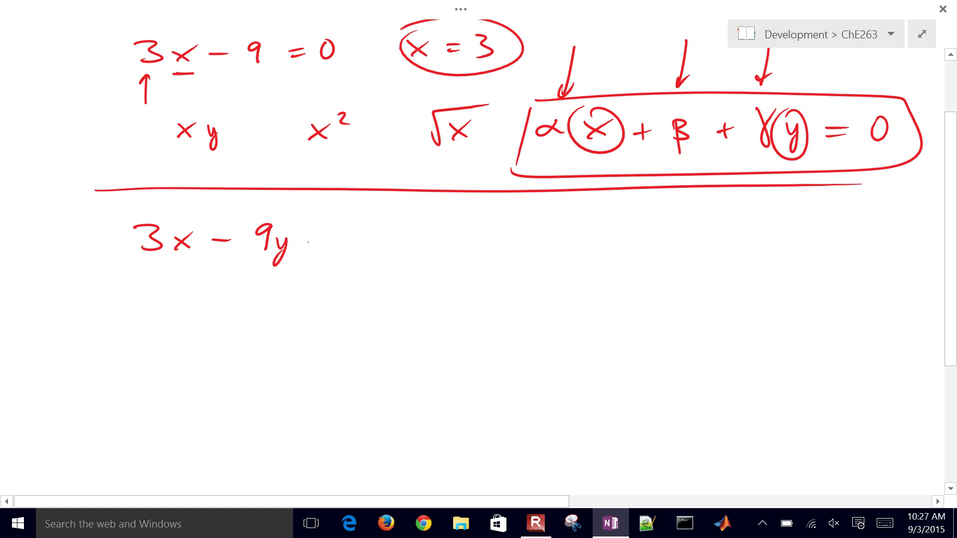
pyautogui.moveTo(312, 233); pyautogui.dragTo(334, 239)
pyautogui.moveTo(360, 237); pyautogui.dragTo(402, 235)
pyautogui.moveTo(404, 223)
pyautogui.mouseDown()
pyautogui.moveTo(405, 246)
pyautogui.moveTo(432, 244)
pyautogui.mouseUp()
# - Handwrite the second equation, 2x + 4y = 2, directly under the first one of the system
pyautogui.moveTo(145, 276)
pyautogui.mouseDown()
pyautogui.moveTo(168, 295)
pyautogui.moveTo(197, 295)
pyautogui.moveTo(183, 294)
pyautogui.mouseUp()
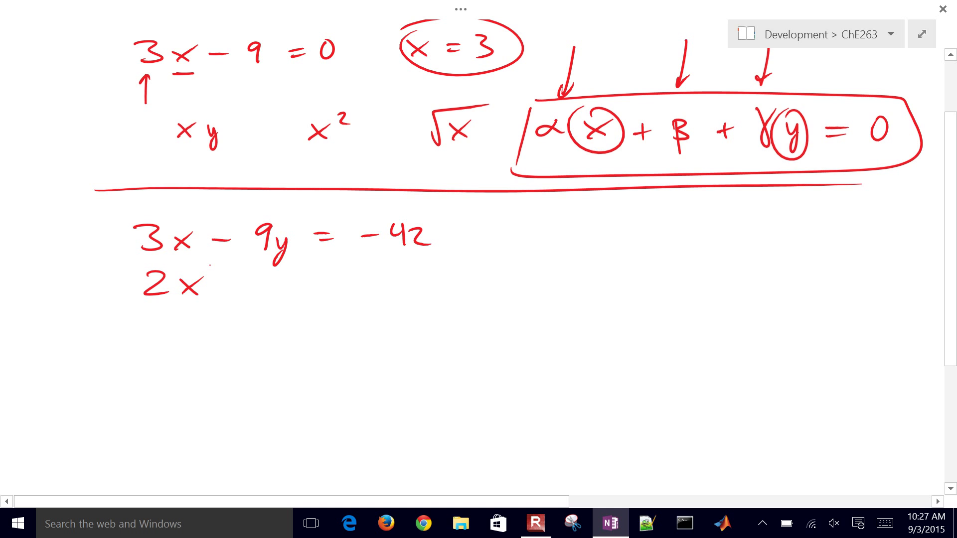
pyautogui.moveTo(240, 276); pyautogui.dragTo(239, 297)
pyautogui.moveTo(232, 288)
pyautogui.mouseDown()
pyautogui.moveTo(254, 284)
pyautogui.moveTo(278, 299)
pyautogui.mouseUp()
pyautogui.moveTo(286, 283); pyautogui.dragTo(285, 310)
pyautogui.moveTo(327, 281); pyautogui.dragTo(342, 279)
pyautogui.moveTo(328, 288)
pyautogui.mouseDown()
pyautogui.moveTo(388, 268)
pyautogui.moveTo(401, 290)
pyautogui.mouseUp()
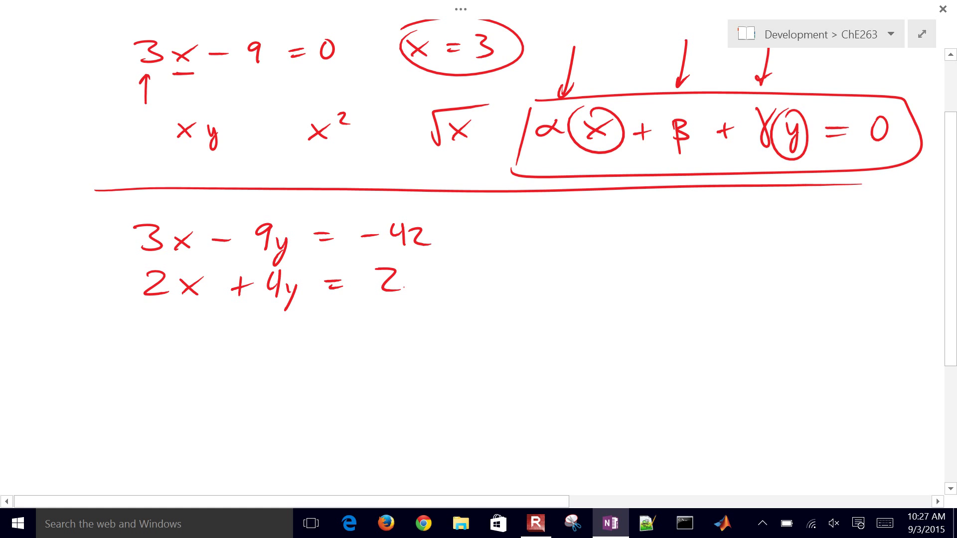
# - Annotate the second equation with an arrow and "solve for x", and draw a curved arrow back to the first equation
pyautogui.moveTo(456, 282); pyautogui.dragTo(523, 292)
pyautogui.moveTo(539, 283); pyautogui.dragTo(550, 293)
pyautogui.moveTo(553, 282); pyautogui.dragTo(598, 294)
pyautogui.moveTo(595, 284); pyautogui.dragTo(604, 284)
pyautogui.moveTo(612, 284); pyautogui.dragTo(690, 291)
pyautogui.moveTo(689, 278); pyautogui.dragTo(676, 293)
pyautogui.moveTo(666, 249)
pyautogui.mouseDown()
pyautogui.moveTo(498, 209)
pyautogui.moveTo(518, 214)
pyautogui.mouseUp()
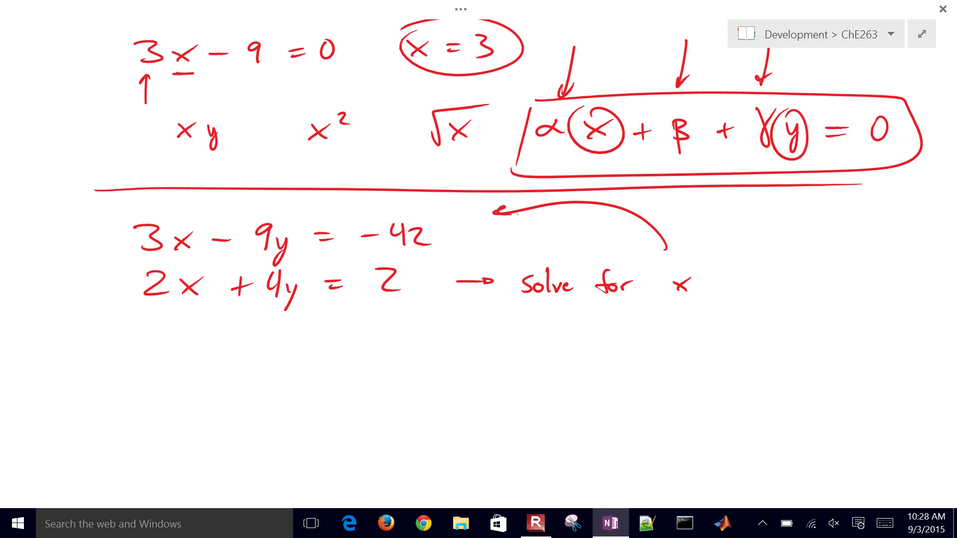
# - Write the matrix form's left side: coefficient matrix with rows 3, −9 and 2, 4, the vector of x and y, and an equals sign
pyautogui.moveTo(245, 328)
pyautogui.mouseDown()
pyautogui.moveTo(215, 331)
pyautogui.moveTo(229, 410)
pyautogui.moveTo(238, 406)
pyautogui.mouseUp()
pyautogui.moveTo(246, 341); pyautogui.dragTo(247, 360)
pyautogui.moveTo(304, 347); pyautogui.dragTo(335, 358)
pyautogui.moveTo(247, 380); pyautogui.dragTo(267, 394)
pyautogui.moveTo(322, 371); pyautogui.dragTo(335, 396)
pyautogui.moveTo(344, 330); pyautogui.dragTo(345, 406)
pyautogui.moveTo(392, 329)
pyautogui.mouseDown()
pyautogui.moveTo(393, 396)
pyautogui.moveTo(422, 351)
pyautogui.moveTo(409, 352)
pyautogui.moveTo(419, 400)
pyautogui.mouseUp()
pyautogui.moveTo(427, 328)
pyautogui.mouseDown()
pyautogui.moveTo(442, 342)
pyautogui.moveTo(435, 409)
pyautogui.mouseUp()
pyautogui.moveTo(465, 364); pyautogui.dragTo(479, 363)
pyautogui.moveTo(469, 370); pyautogui.dragTo(480, 368)
# - Complete the matrix equation with the right-hand vector −42, 2 and write the solution x = −5, y = 3 beside it
pyautogui.moveTo(521, 329)
pyautogui.mouseDown()
pyautogui.moveTo(520, 401)
pyautogui.moveTo(535, 345)
pyautogui.moveTo(555, 348)
pyautogui.mouseUp()
pyautogui.moveTo(553, 340)
pyautogui.mouseDown()
pyautogui.moveTo(552, 352)
pyautogui.moveTo(569, 351)
pyautogui.mouseUp()
pyautogui.moveTo(544, 382); pyautogui.dragTo(562, 399)
pyautogui.moveTo(566, 330); pyautogui.dragTo(568, 407)
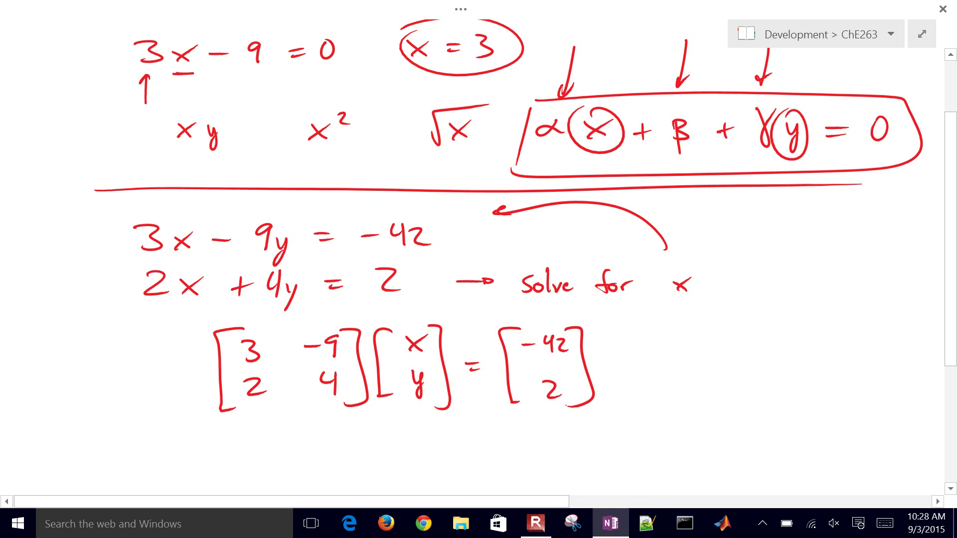
pyautogui.moveTo(694, 329)
pyautogui.mouseDown()
pyautogui.moveTo(709, 345)
pyautogui.moveTo(693, 345)
pyautogui.moveTo(733, 331)
pyautogui.moveTo(761, 334)
pyautogui.moveTo(761, 343)
pyautogui.moveTo(776, 327)
pyautogui.mouseUp()
pyautogui.moveTo(701, 372)
pyautogui.mouseDown()
pyautogui.moveTo(704, 407)
pyautogui.moveTo(739, 374)
pyautogui.moveTo(755, 393)
pyautogui.mouseUp()
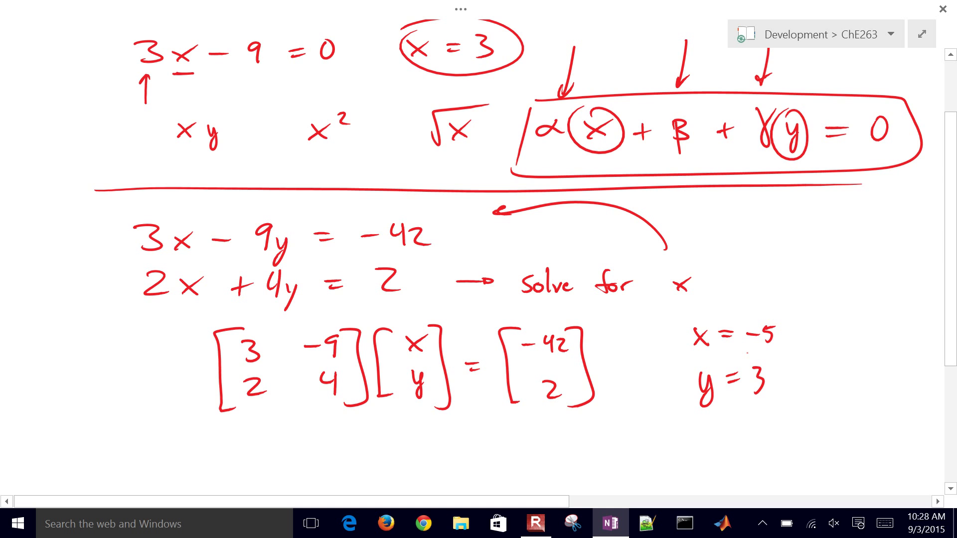
# - Write A z = b under the matrix equation, circling the letter A and the whole expression
pyautogui.scroll(-2, 508, 249)
pyautogui.click(266, 378)
pyautogui.moveTo(265, 380); pyautogui.dragTo(288, 383)
pyautogui.moveTo(270, 372); pyautogui.dragTo(285, 367)
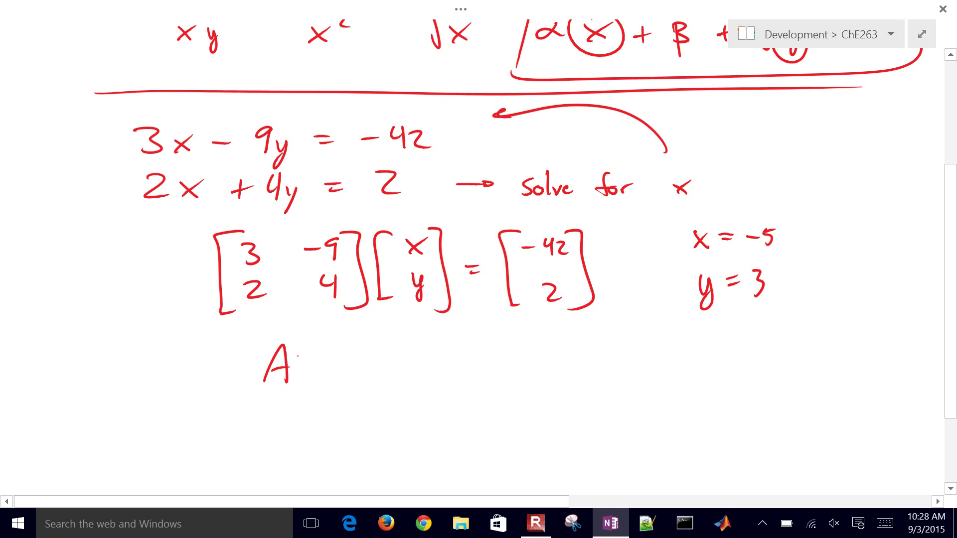
pyautogui.moveTo(399, 354); pyautogui.dragTo(416, 372)
pyautogui.moveTo(474, 359); pyautogui.dragTo(490, 361)
pyautogui.moveTo(474, 366); pyautogui.dragTo(492, 367)
pyautogui.moveTo(535, 343)
pyautogui.mouseDown()
pyautogui.moveTo(548, 362)
pyautogui.moveTo(530, 377)
pyautogui.mouseUp()
pyautogui.moveTo(256, 336)
pyautogui.mouseDown()
pyautogui.moveTo(410, 326)
pyautogui.moveTo(497, 403)
pyautogui.moveTo(268, 338)
pyautogui.moveTo(293, 328)
pyautogui.mouseUp()
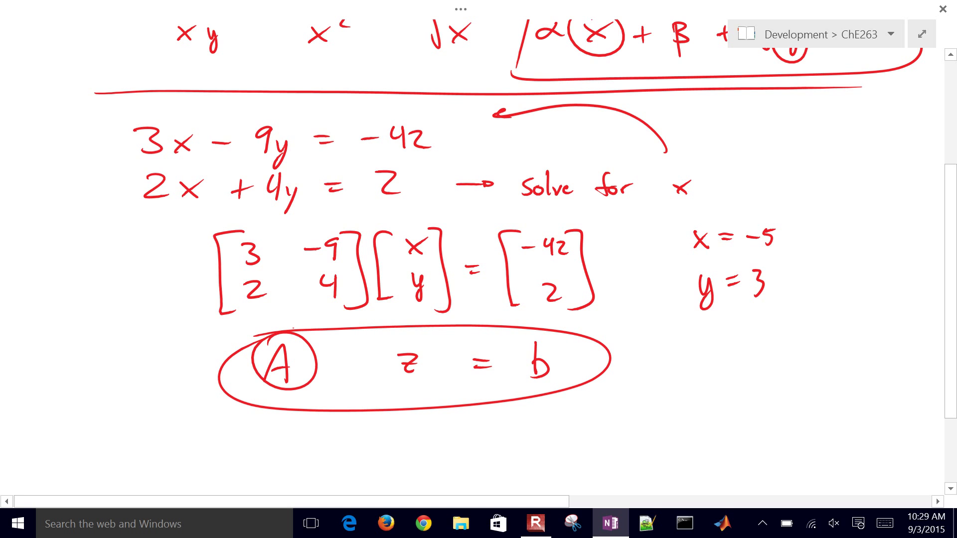
# - Write z = A⁻¹b beside the circled matrix expression and draw a box around it
pyautogui.moveTo(672, 359)
pyautogui.mouseDown()
pyautogui.moveTo(694, 374)
pyautogui.moveTo(680, 371)
pyautogui.moveTo(731, 357)
pyautogui.moveTo(776, 371)
pyautogui.moveTo(773, 359)
pyautogui.moveTo(791, 344)
pyautogui.mouseUp()
pyautogui.moveTo(793, 338); pyautogui.dragTo(808, 373)
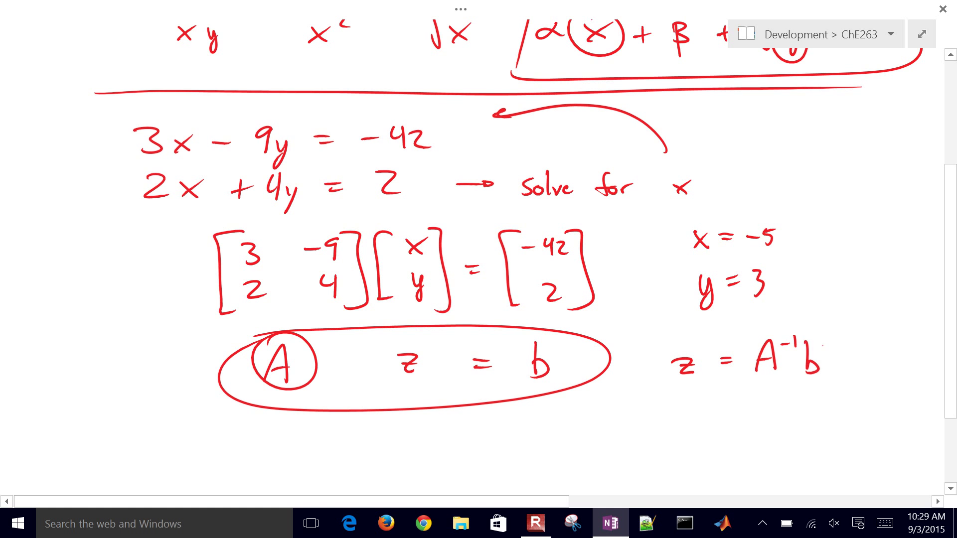
pyautogui.moveTo(662, 327)
pyautogui.mouseDown()
pyautogui.moveTo(690, 325)
pyautogui.moveTo(860, 395)
pyautogui.moveTo(658, 329)
pyautogui.mouseUp()
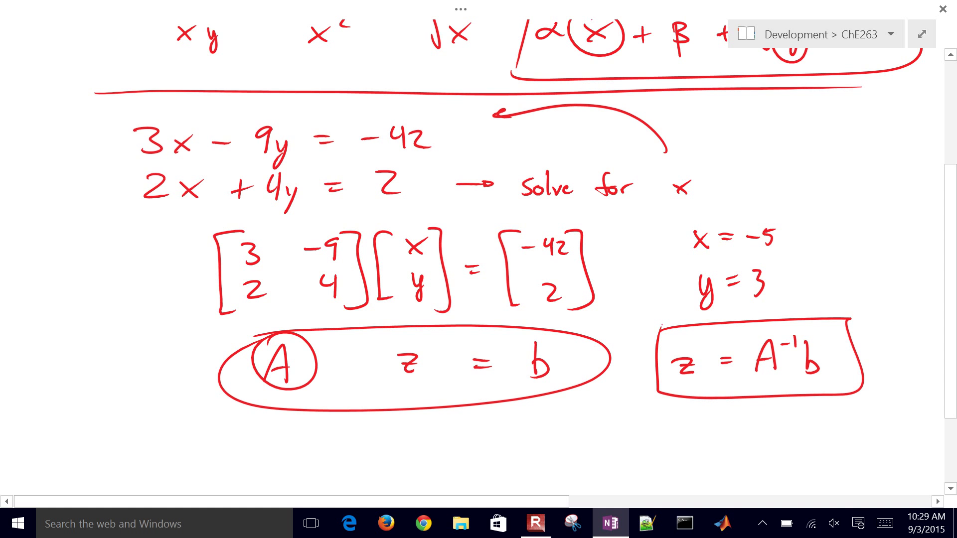
# - Point an arrow at the coefficient matrix and circle the right-hand vector containing −42 and 2
pyautogui.moveTo(151, 306); pyautogui.dragTo(205, 290)
pyautogui.moveTo(515, 216)
pyautogui.mouseDown()
pyautogui.moveTo(560, 218)
pyautogui.moveTo(504, 222)
pyautogui.mouseUp()
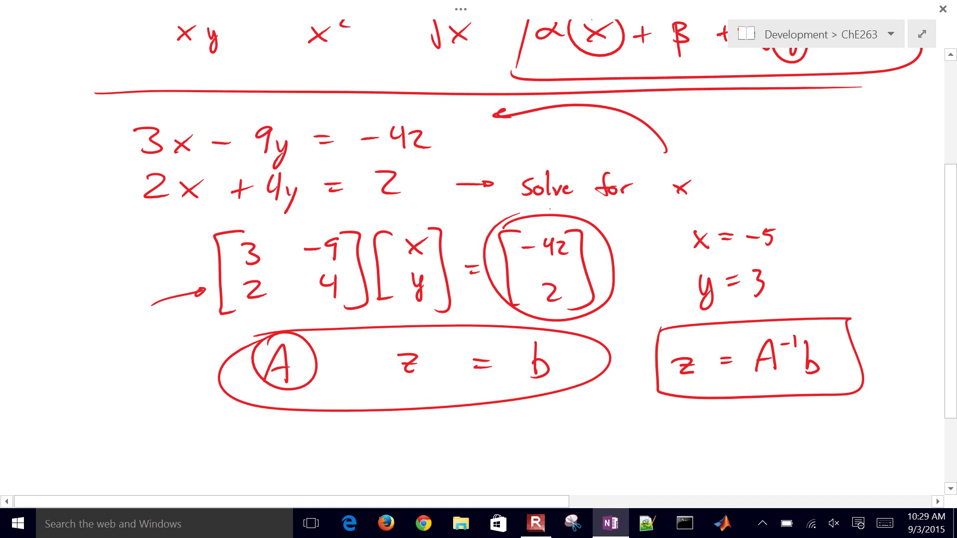
# - Launch Excel 2013 and create a blank workbook
pyautogui.press('super+s')
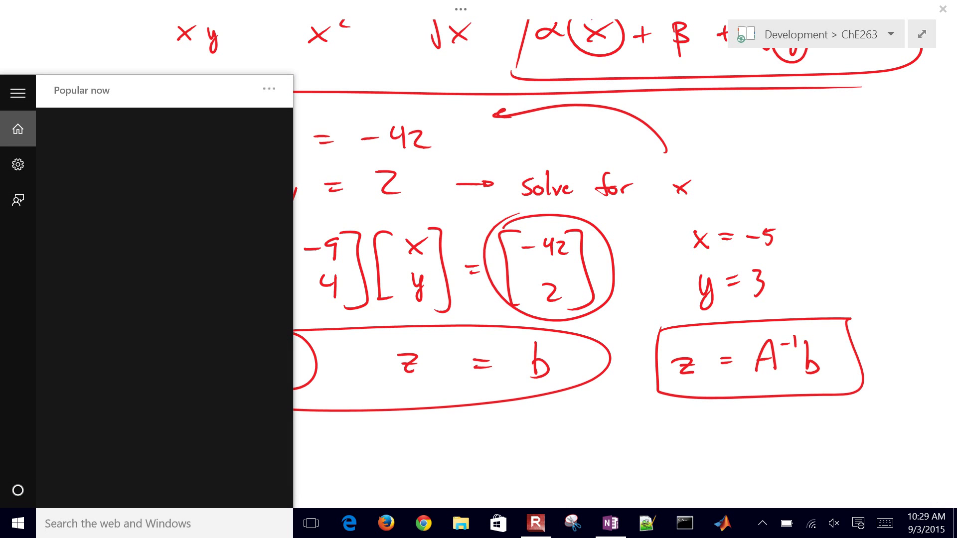
pyautogui.write('exce')
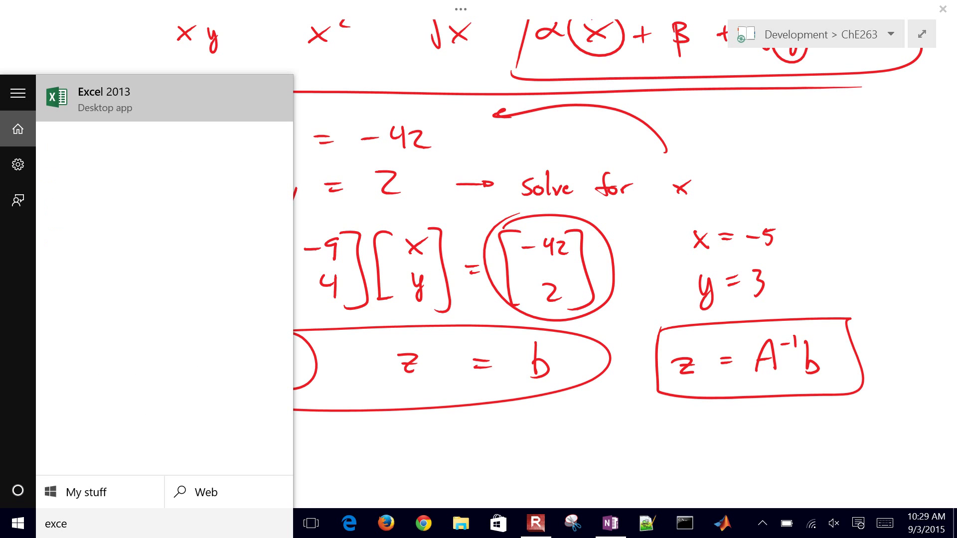
pyautogui.press('Return')
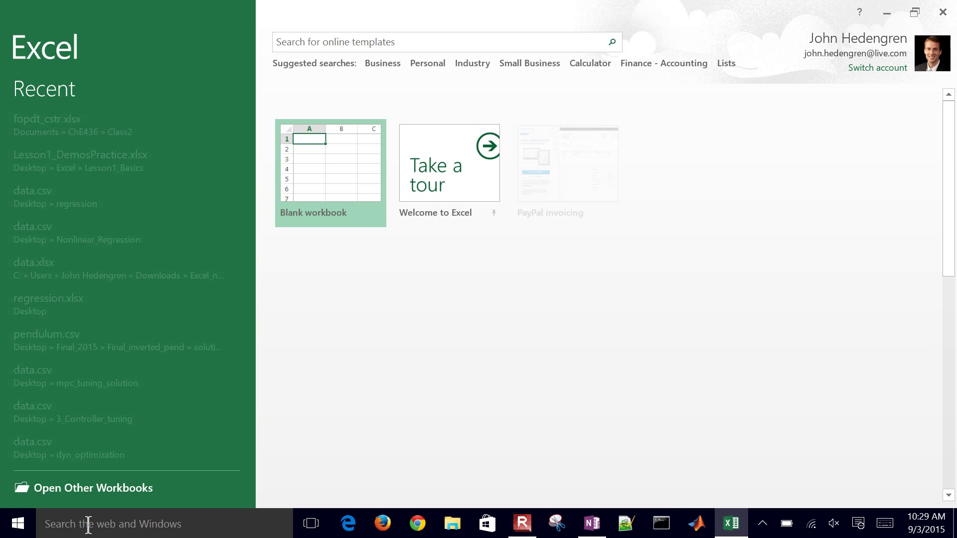
pyautogui.click(324, 162)
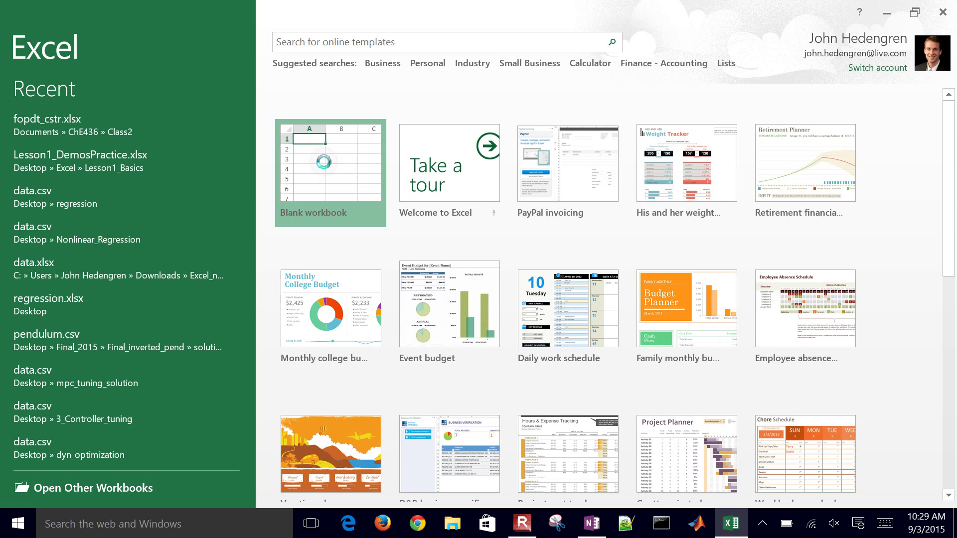
# - Arrange the Excel window to fill the right half of the desktop at nearly full height
pyautogui.moveTo(323, 10); pyautogui.dragTo(951, 4)
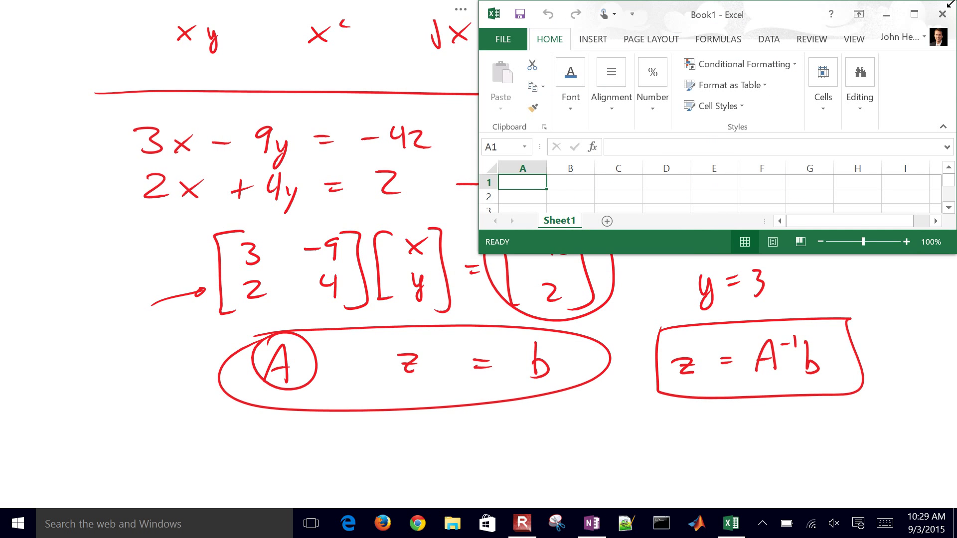
pyautogui.moveTo(703, 254); pyautogui.dragTo(703, 506)
pyautogui.click(703, 506)
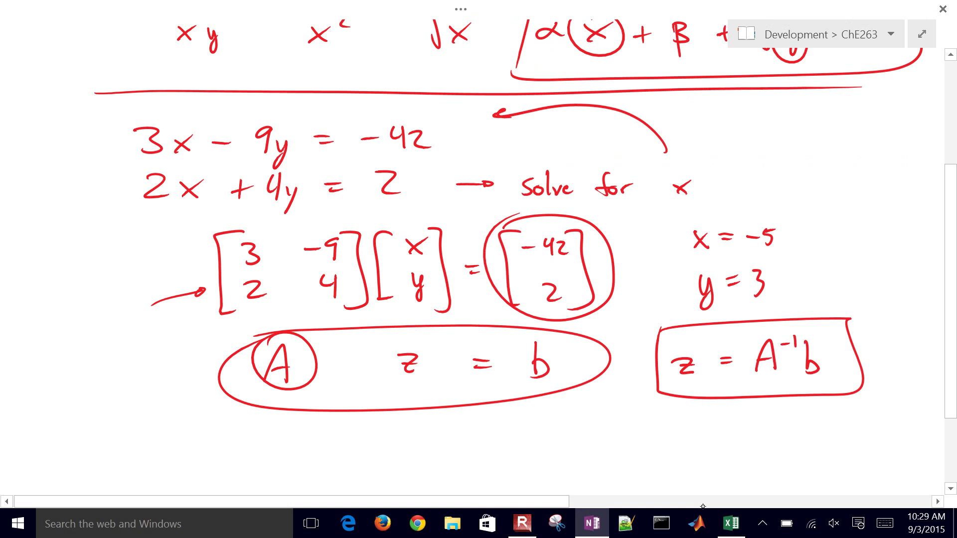
# - Zoom out the OneNote page and fit its window into the left half of the desktop beside Excel
pyautogui.scroll(-5, 480, 336)
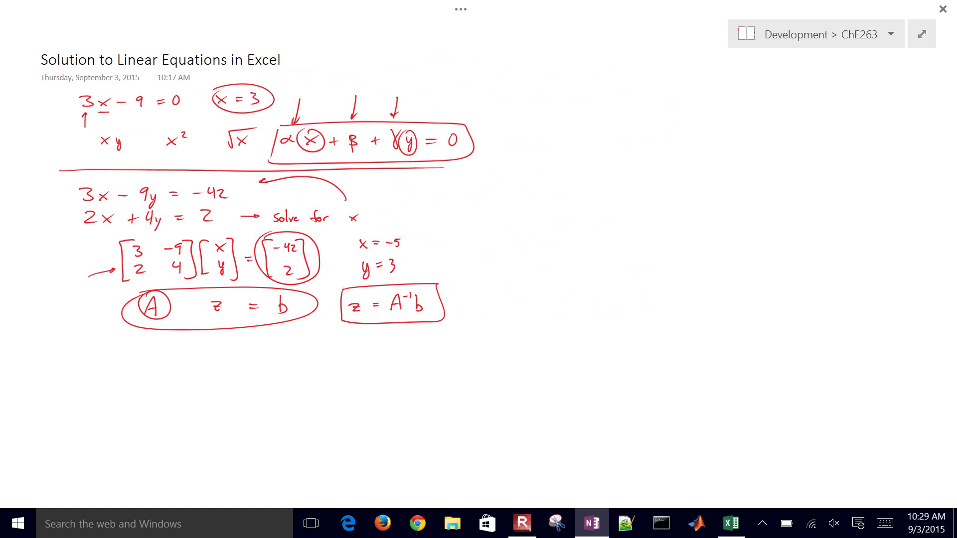
pyautogui.press('super+Down')
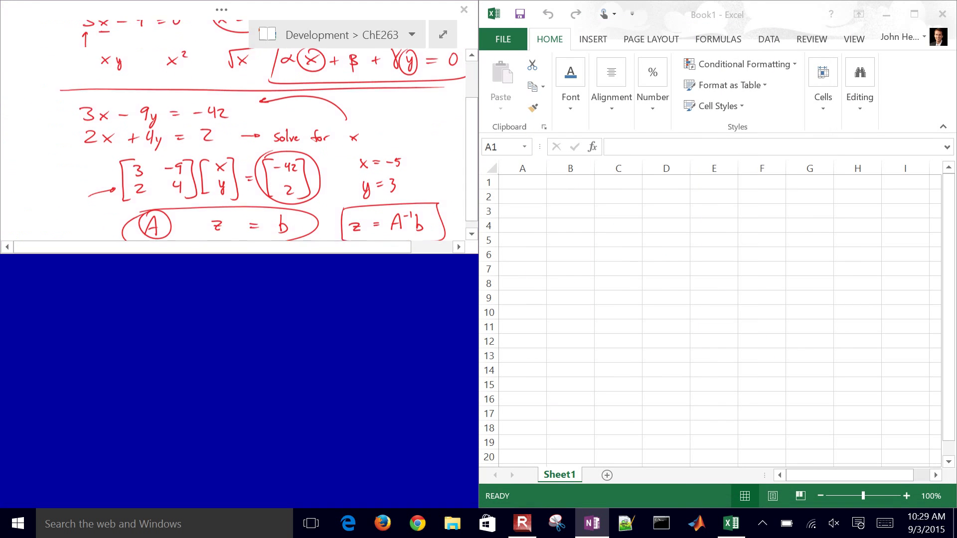
pyautogui.moveTo(201, 255); pyautogui.dragTo(194, 487)
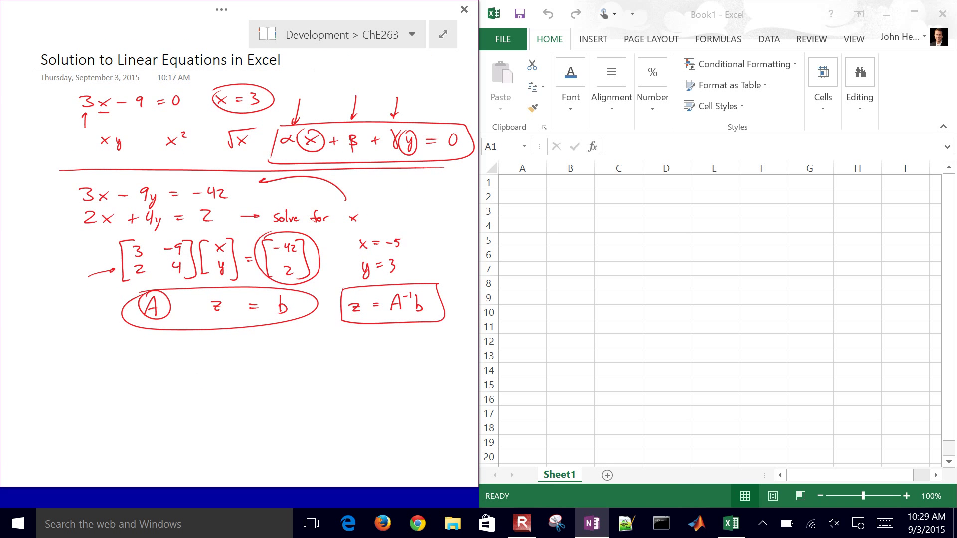
# - Enter the coefficient matrix in B3:C4 of the Excel sheet, with 3 and −9 in the first row and 2 and 4 below
pyautogui.click(571, 211)
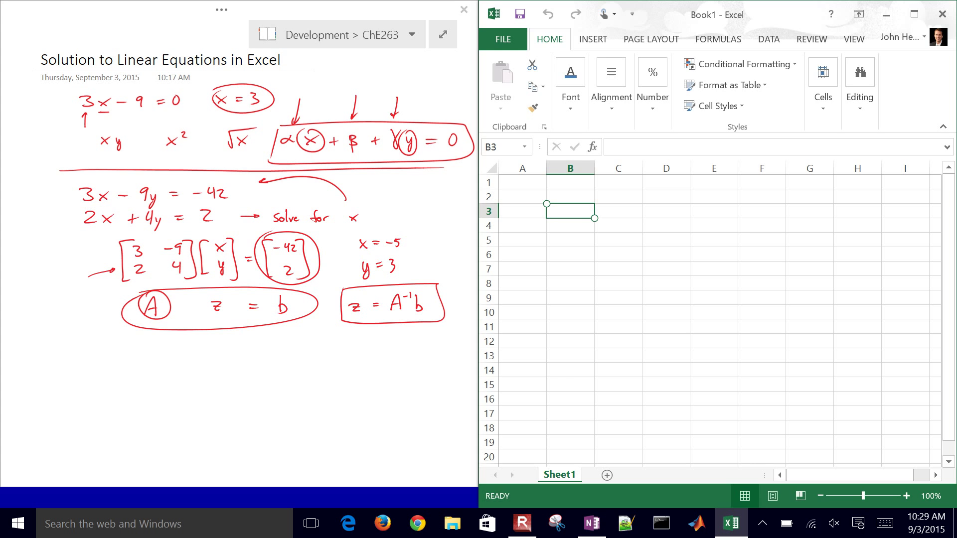
pyautogui.write('3')
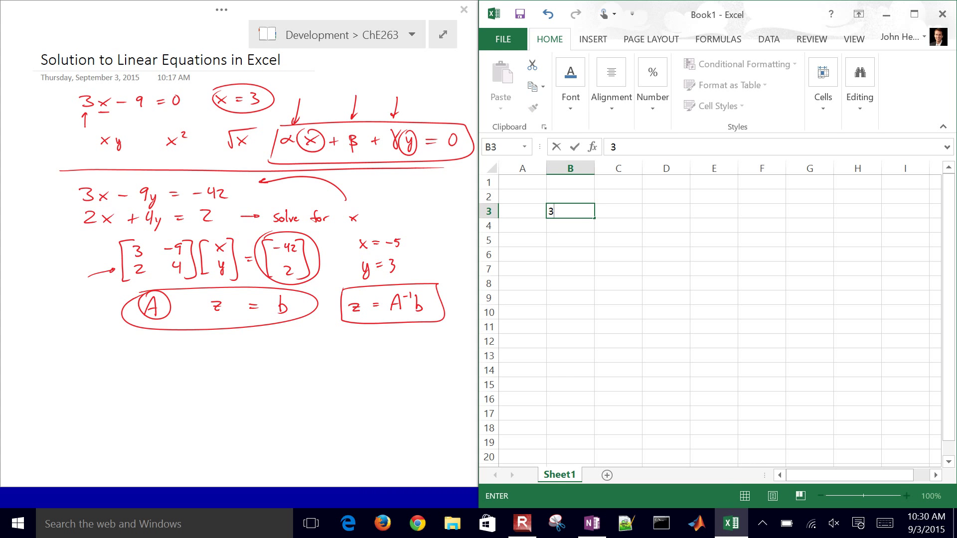
pyautogui.press('Tab')
pyautogui.write('-9')
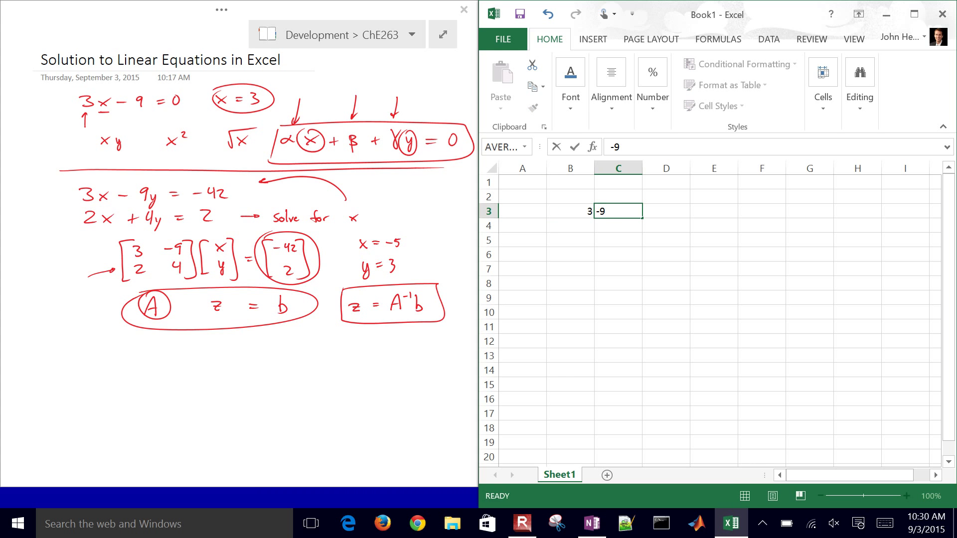
pyautogui.press('Return')
pyautogui.write('2')
pyautogui.press('Tab')
pyautogui.write('4')
pyautogui.press('Tab')
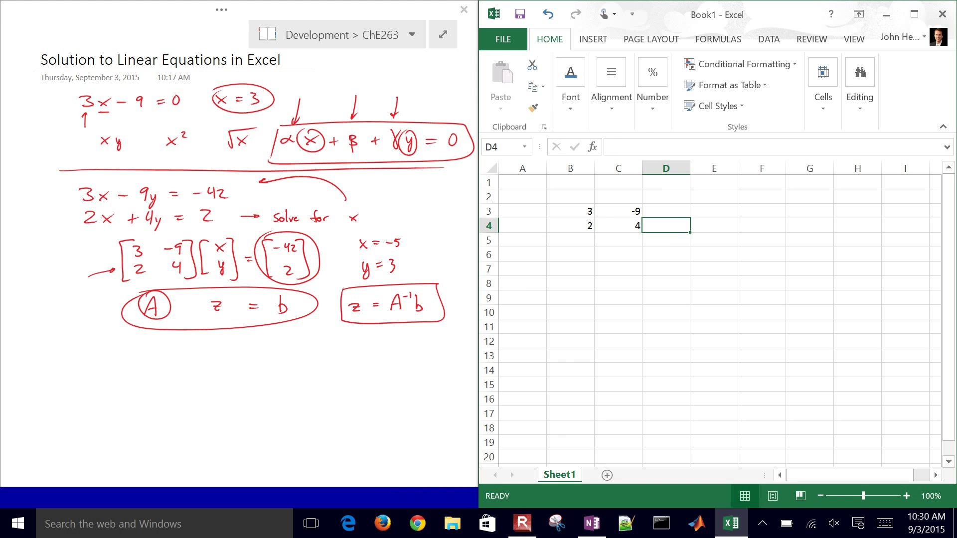
# - Maximize the Excel window and apply a thick box border around the coefficient matrix in B3:C4
pyautogui.press('Tab')
pyautogui.press('Up')
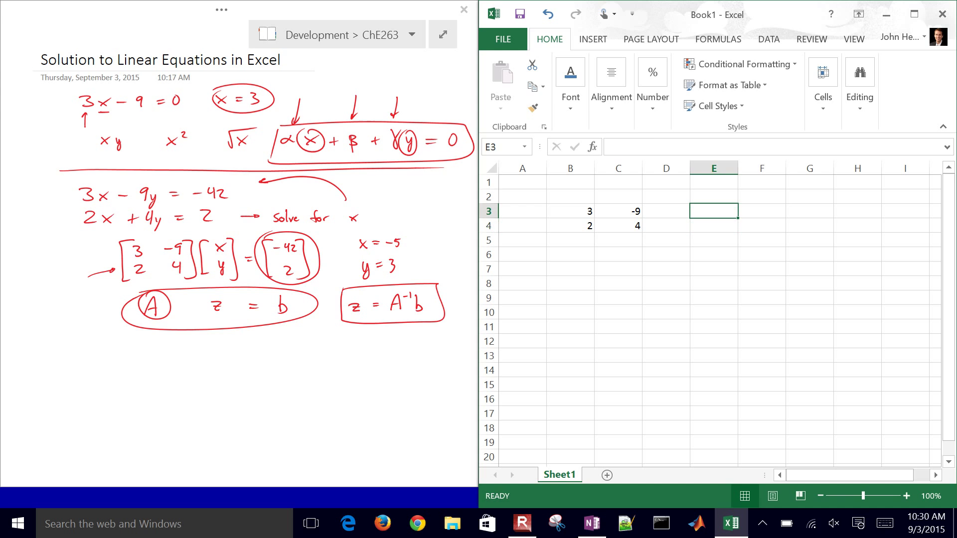
pyautogui.press('Left')
pyautogui.press('Left')
pyautogui.press('Left')
pyautogui.hotkey('shift', 'Right')
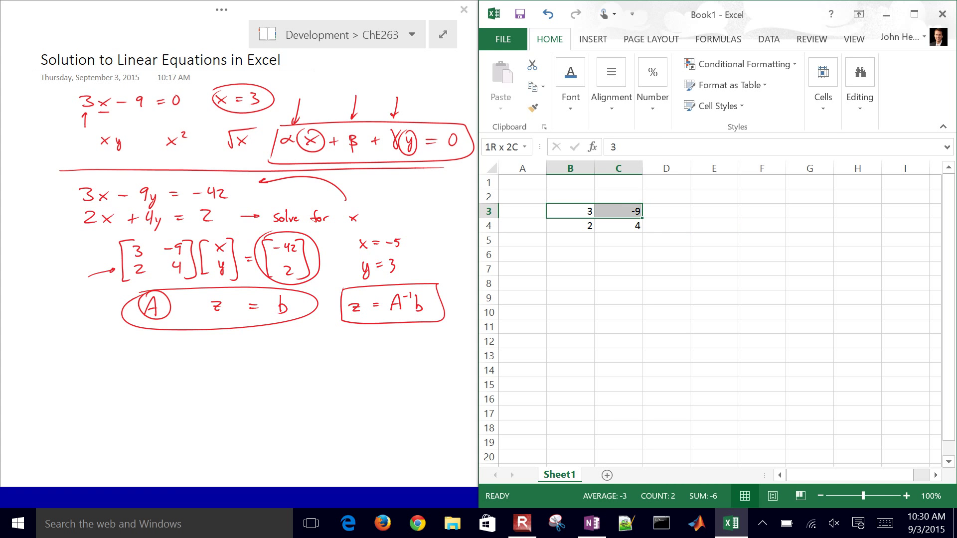
pyautogui.hotkey('shift', 'Down')
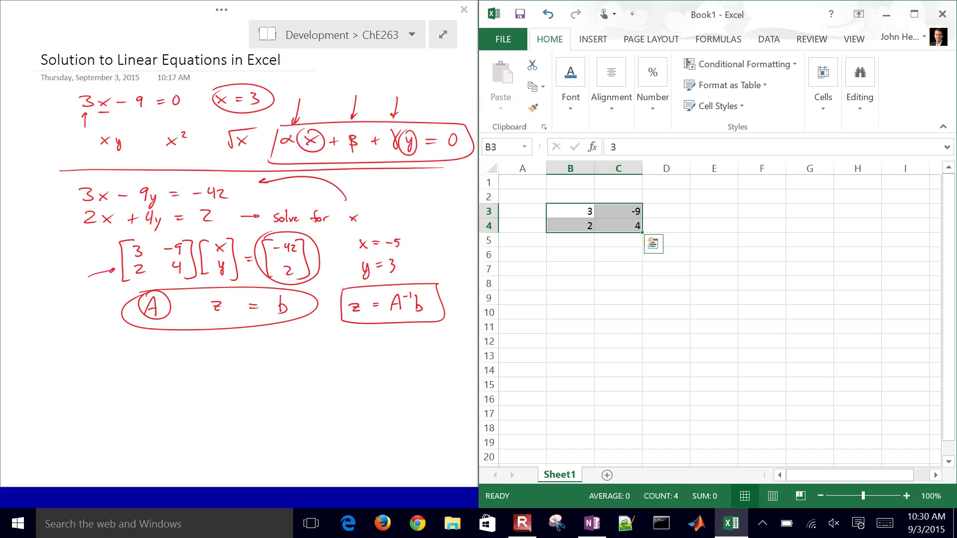
pyautogui.click(823, 89)
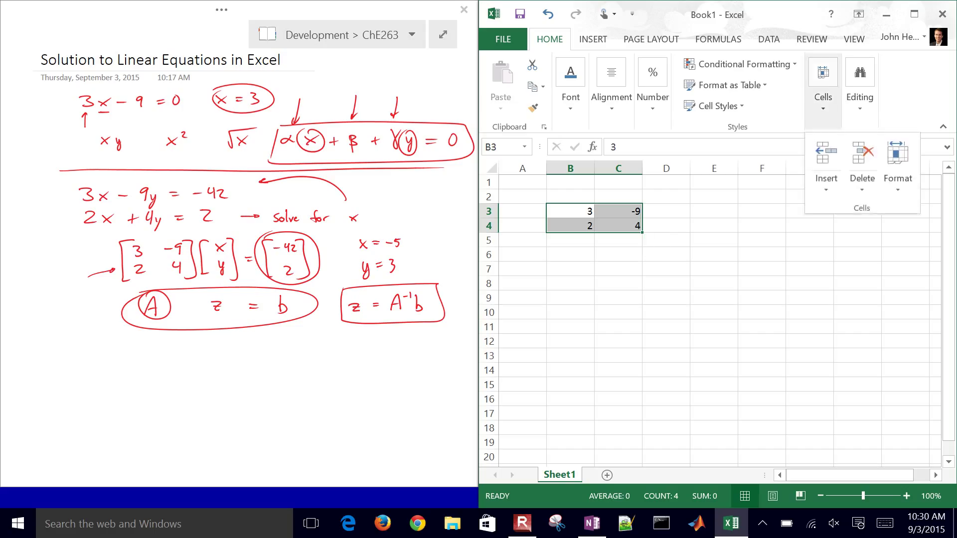
pyautogui.press('Escape')
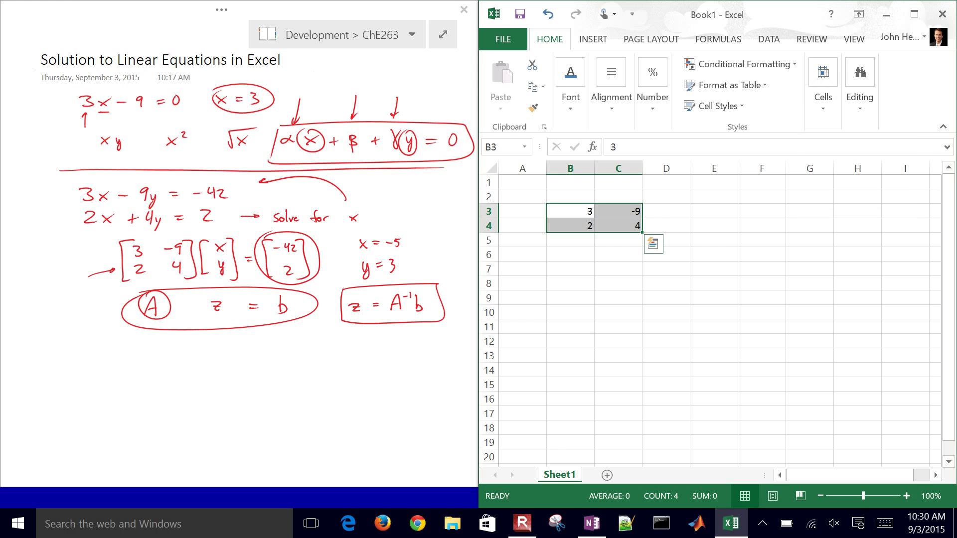
pyautogui.doubleClick(709, 16)
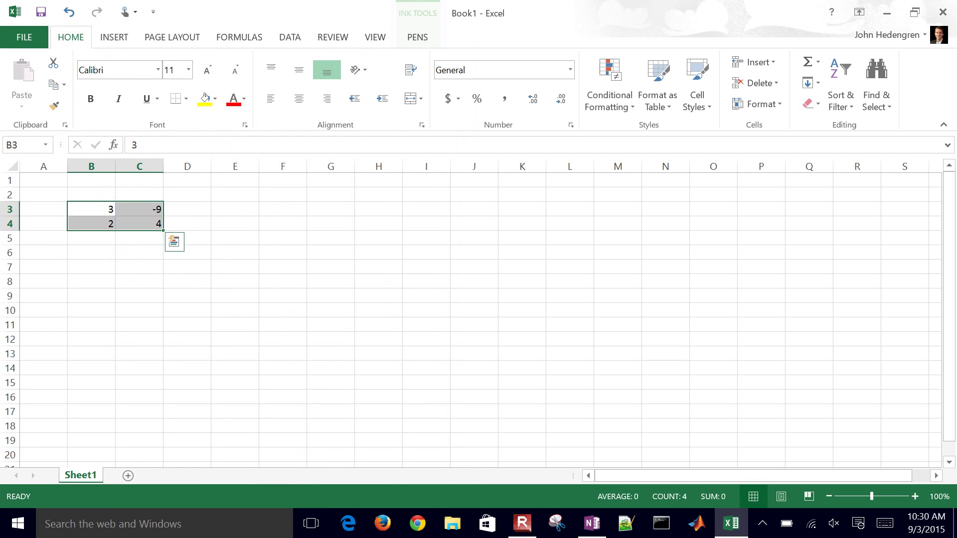
pyautogui.click(185, 98)
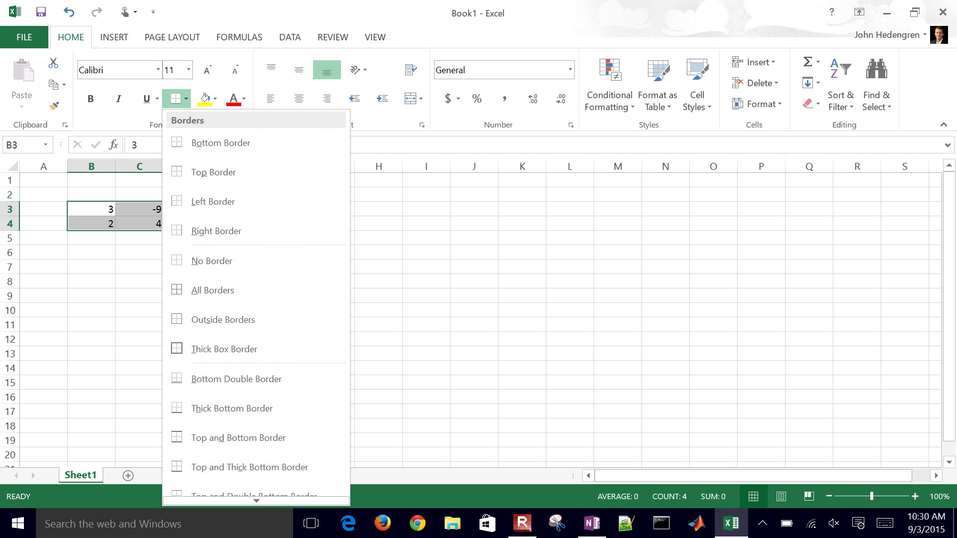
pyautogui.click(228, 349)
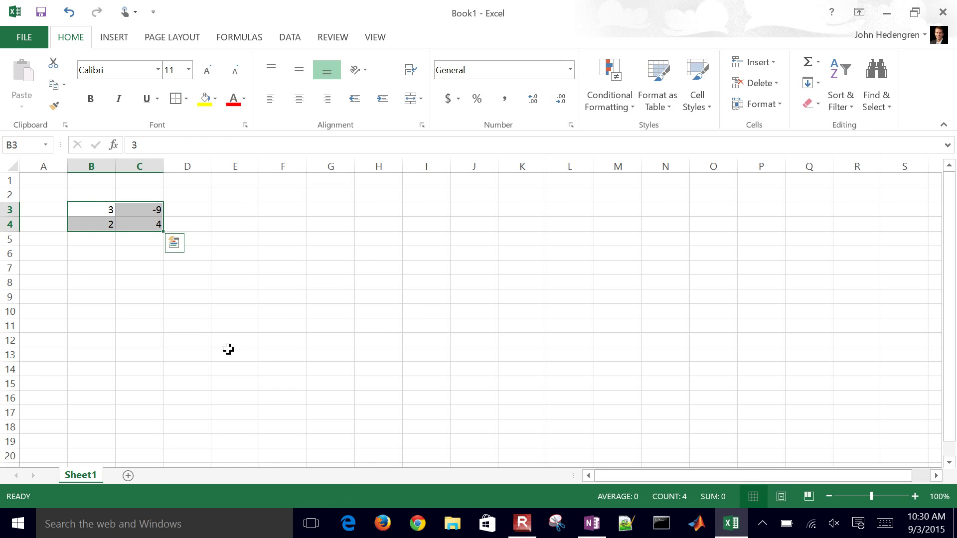
# - Restore the Excel window from full screen and fit it into the right half of the desktop beside OneNote
pyautogui.doubleClick(543, 15)
pyautogui.click(829, 8)
pyautogui.click(857, 110)
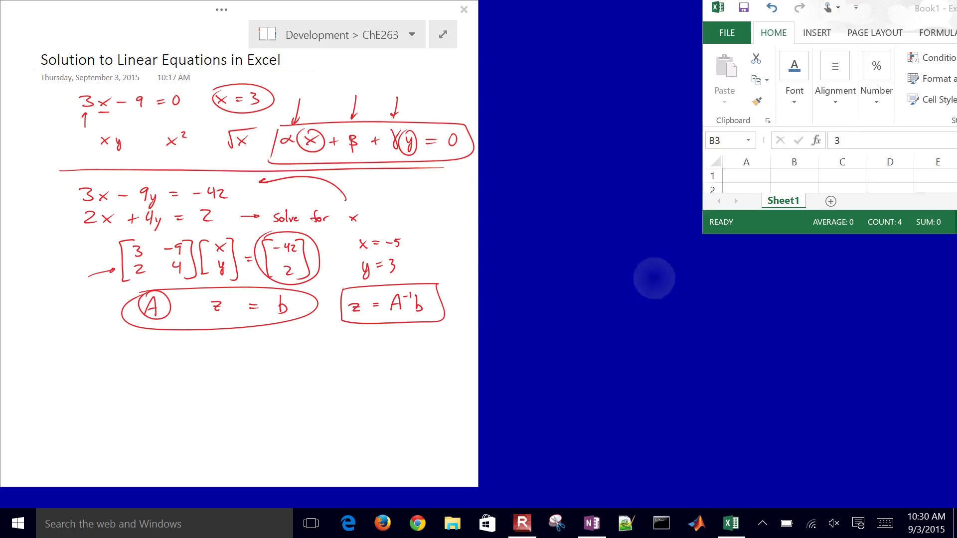
pyautogui.press('super+Right')
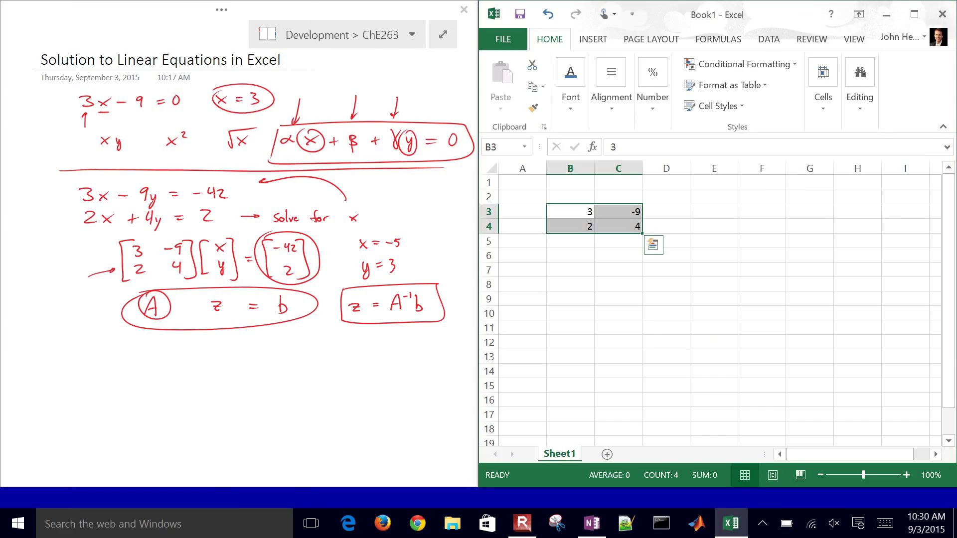
# - Label the coefficient matrix A in B2 and add the heading b in E2
pyautogui.click(618, 327)
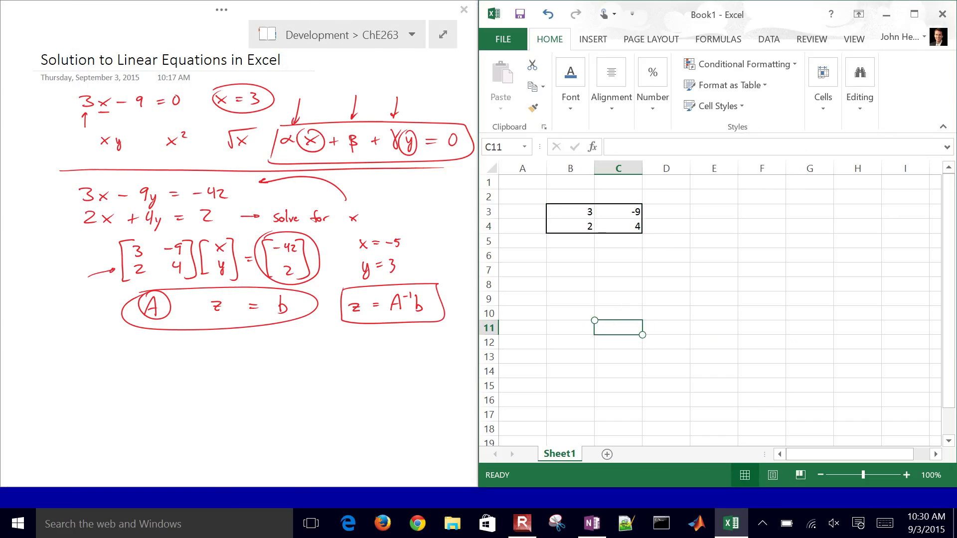
pyautogui.click(570, 196)
pyautogui.doubleClick(570, 196)
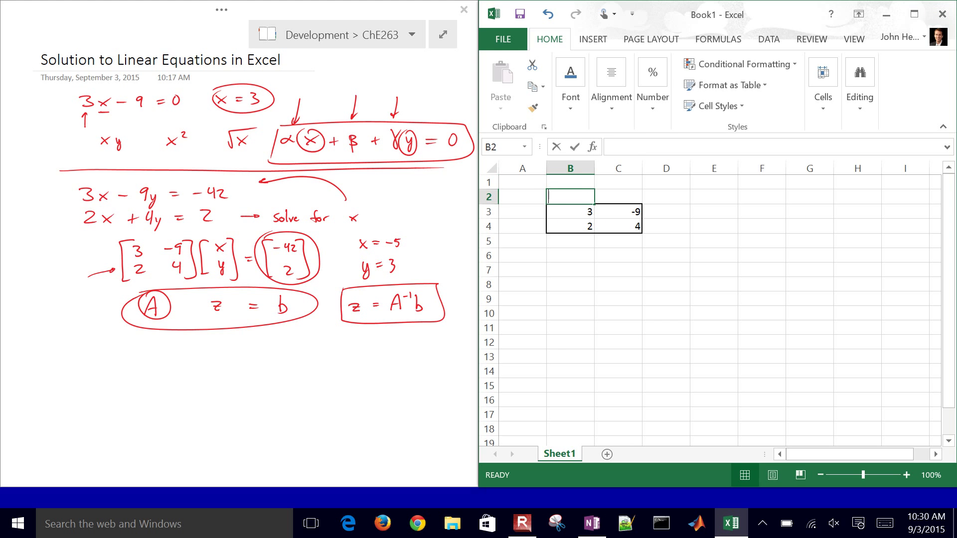
pyautogui.write('A')
pyautogui.click(713, 197)
pyautogui.write('b')
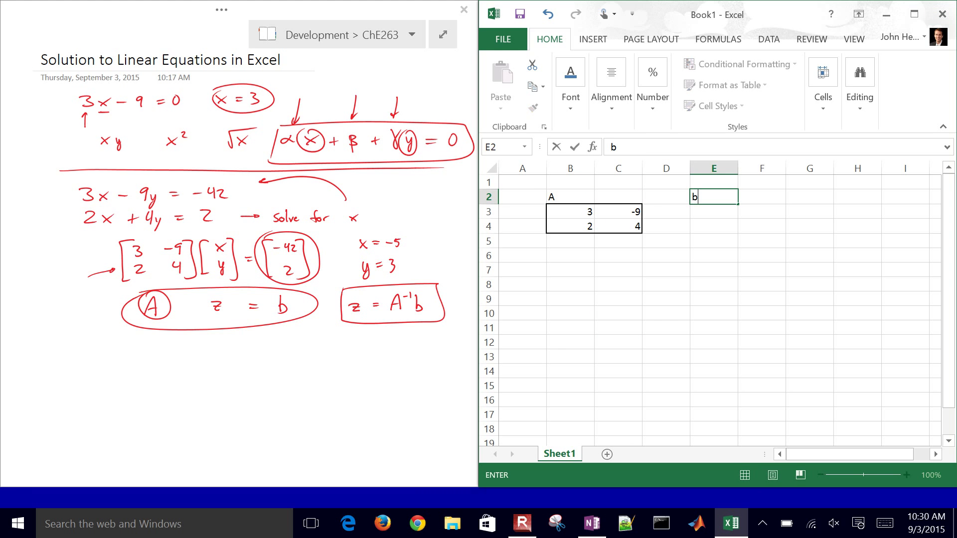
pyautogui.press('Return')
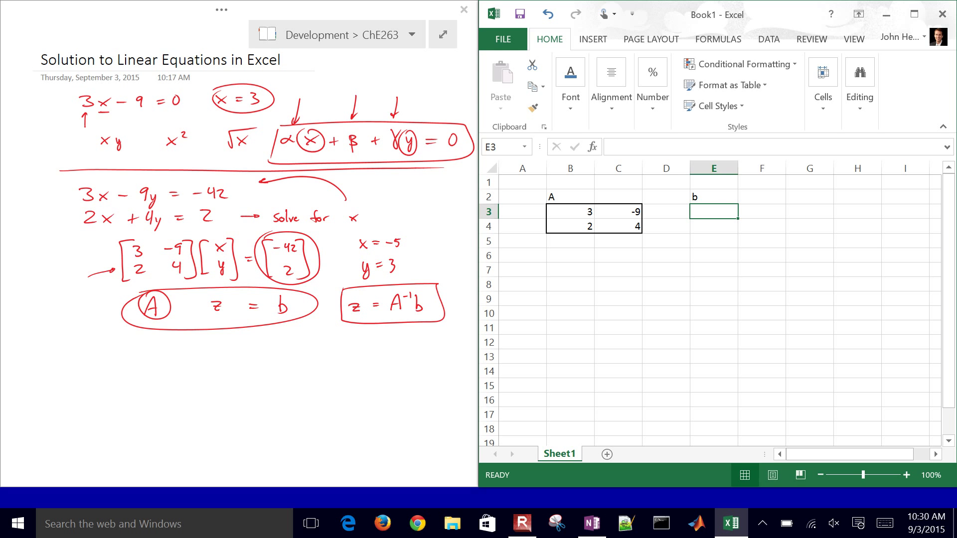
# - Enter the right-hand-side vector below the b heading, with -42 in E3 and 2 in E4
pyautogui.write('-42')
pyautogui.press('Return')
pyautogui.press('Up')
pyautogui.press('Down')
pyautogui.write('2')
pyautogui.press('Return')
pyautogui.press('Left')
pyautogui.press('Left')
pyautogui.press('Left')
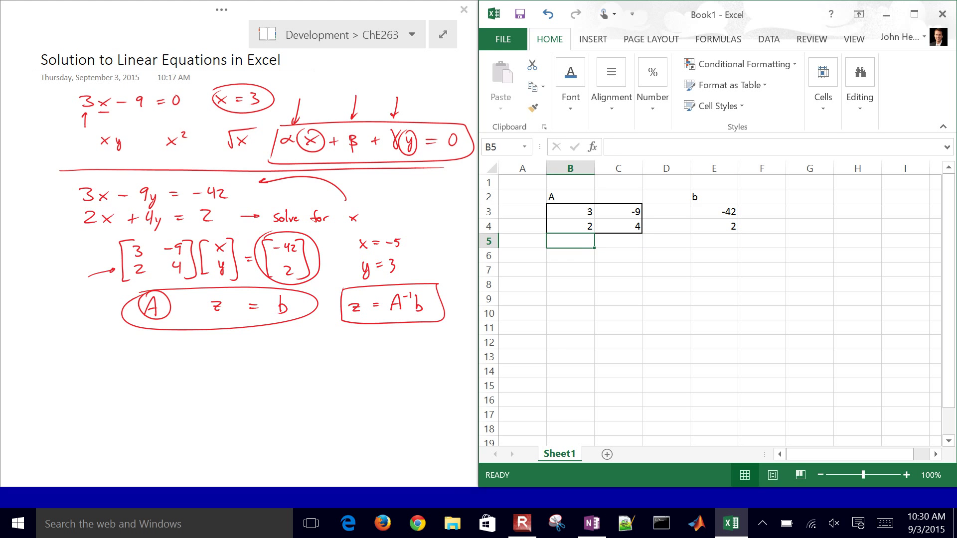
pyautogui.click(570, 255)
pyautogui.write('x')
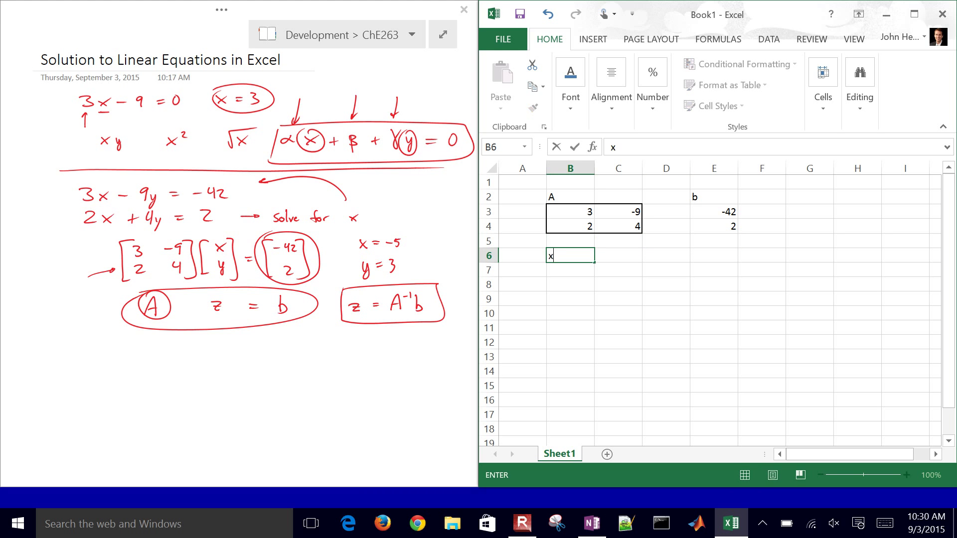
pyautogui.press('Return')
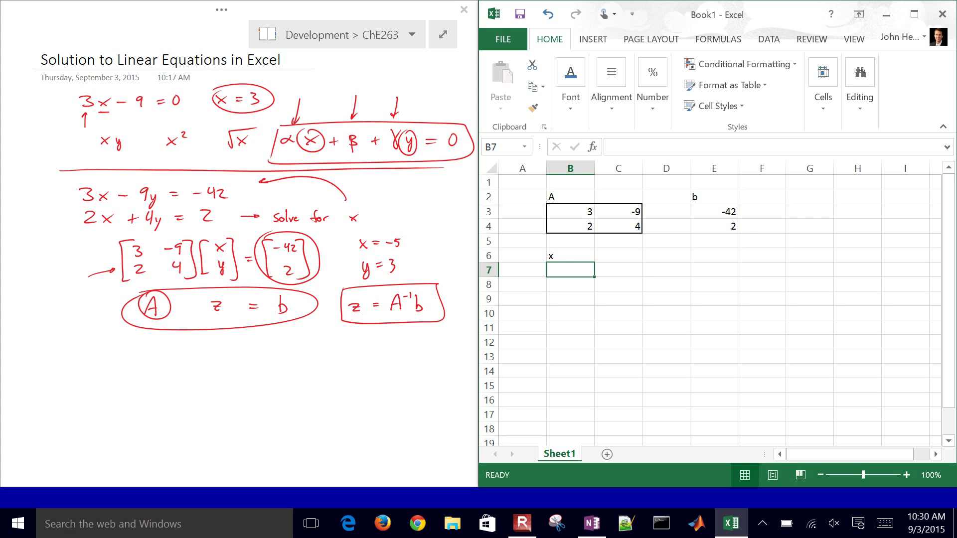
pyautogui.write('=')
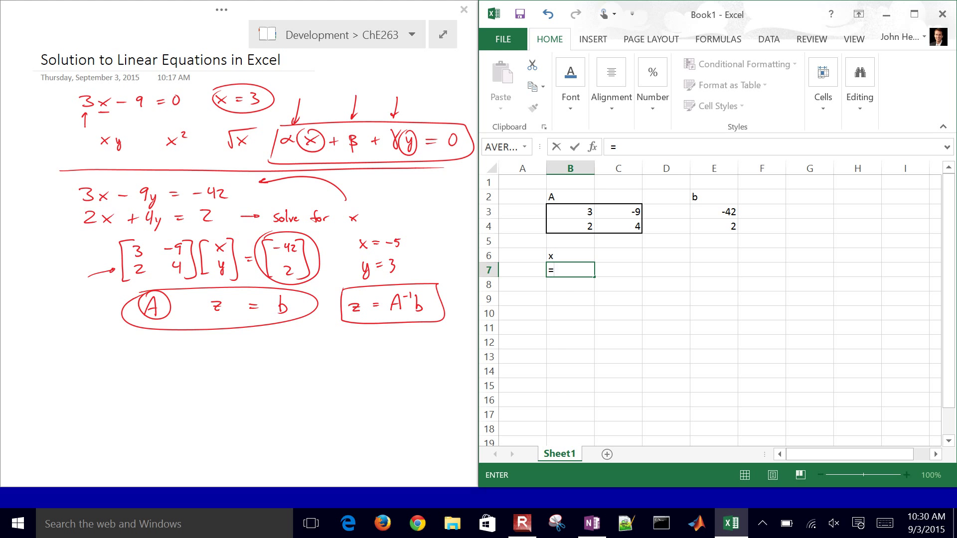
pyautogui.write('m')
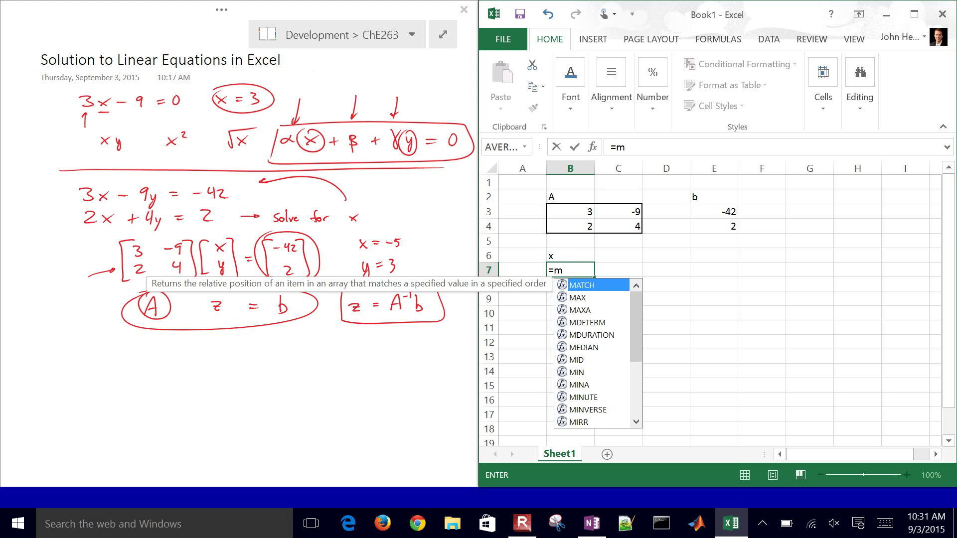
pyautogui.write('in')
pyautogui.press('Down')
pyautogui.press('Down')
pyautogui.press('Down')
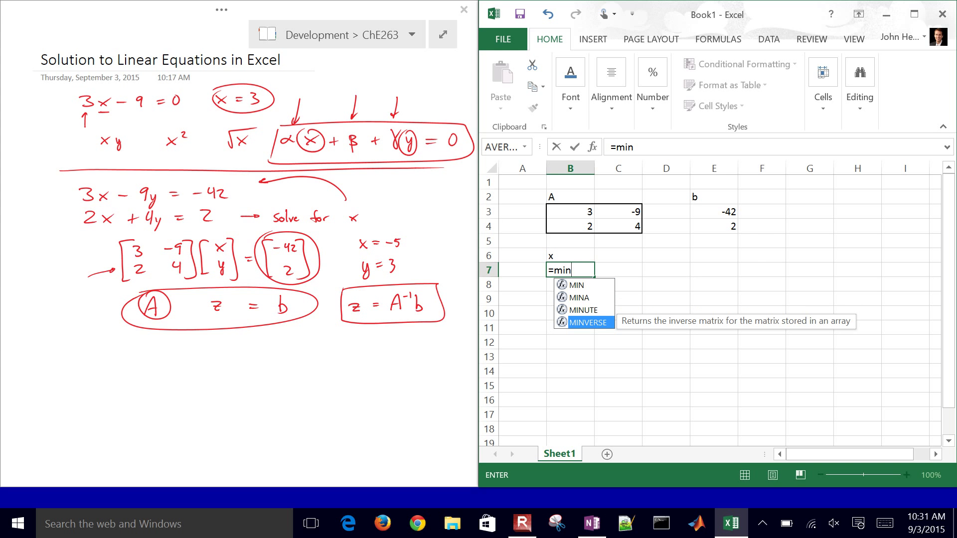
pyautogui.press('BackSpace')
pyautogui.press('BackSpace')
pyautogui.press('BackSpace')
pyautogui.press('BackSpace')
pyautogui.press('Return')
# - Replace the label in B6 with A^-1
pyautogui.press('Up')
pyautogui.press('Up')
pyautogui.write('A^-1')
pyautogui.press('Return')
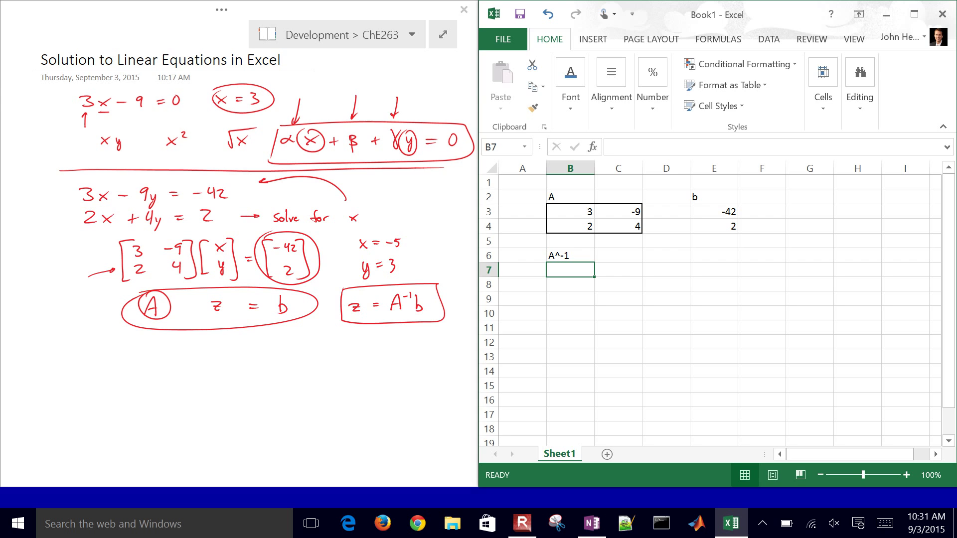
# - Calculate the inverse of matrix A in B7:C8 with the array formula =MINVERSE(B3:C4)
pyautogui.hotkey('shift', 'Right')
pyautogui.hotkey('shift', 'Down')
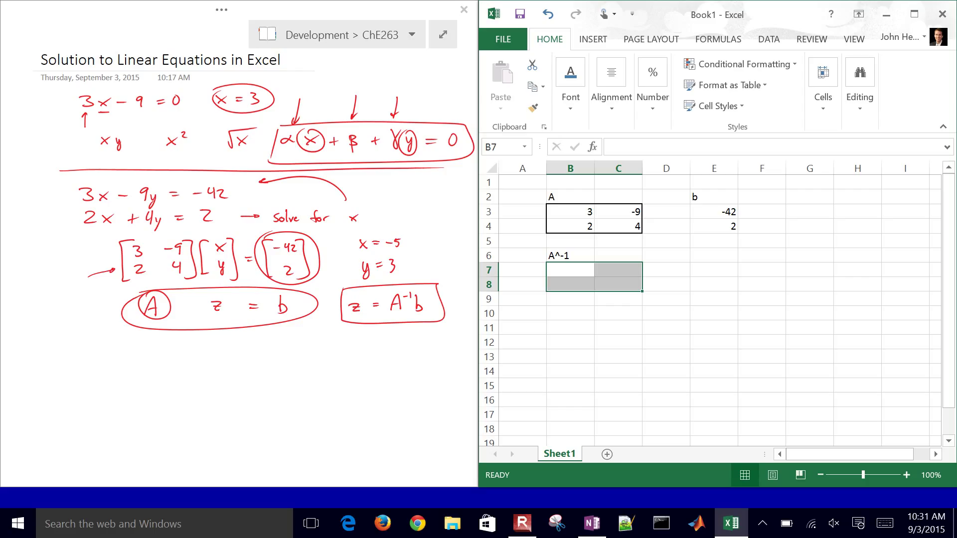
pyautogui.write('=m')
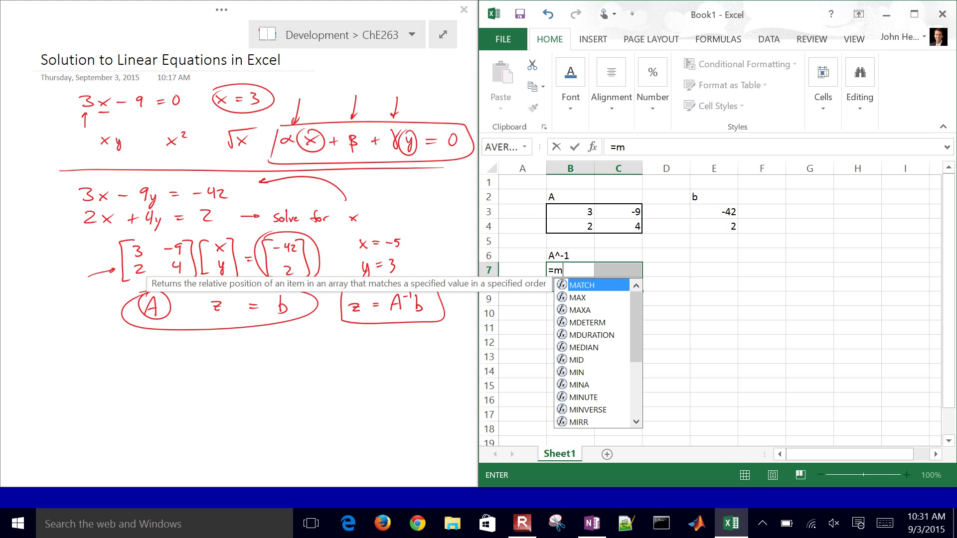
pyautogui.write('inverse(')
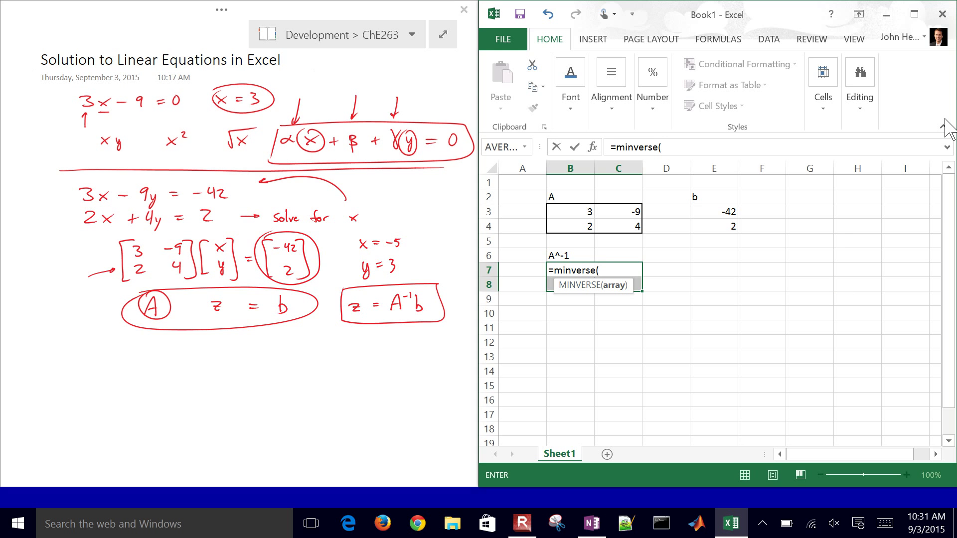
pyautogui.moveTo(577, 215); pyautogui.dragTo(627, 228)
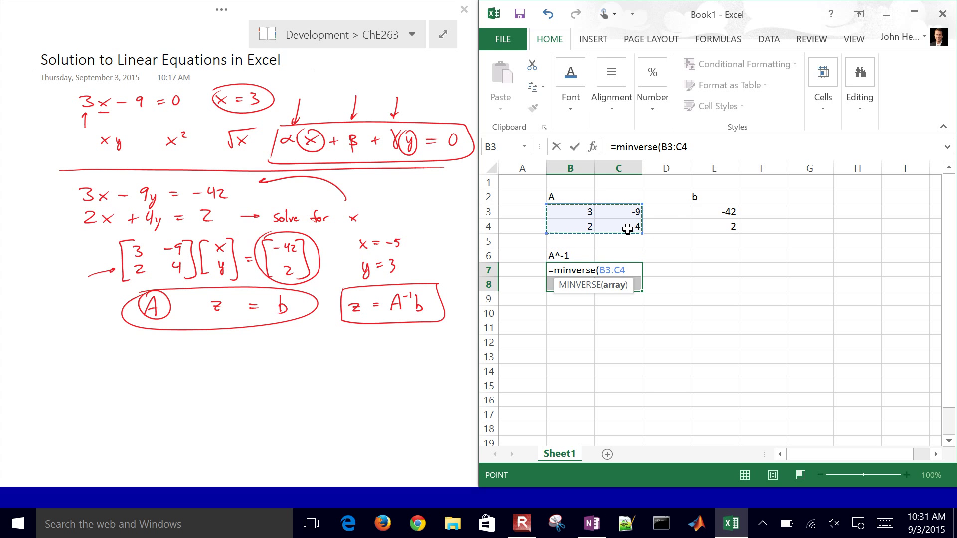
pyautogui.write(')')
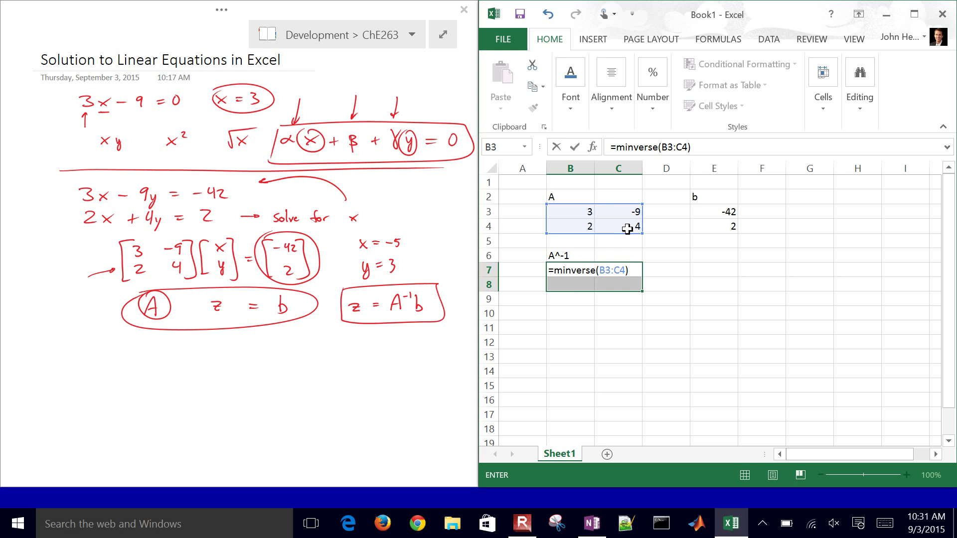
pyautogui.hotkey('ctrl', 'shift', 'Return')
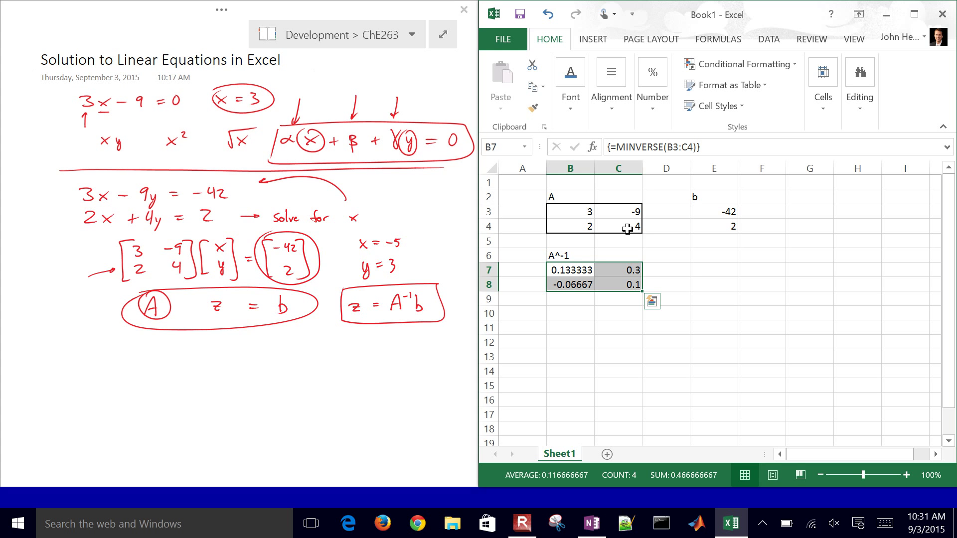
# - Copy the b heading and its vector from E2:E4 to E6:E8, beside the inverse matrix
pyautogui.press('Right')
pyautogui.press('Right')
pyautogui.press('Right')
pyautogui.press('Up')
pyautogui.press('Up')
pyautogui.press('Up')
pyautogui.press('Up')
pyautogui.press('Up')
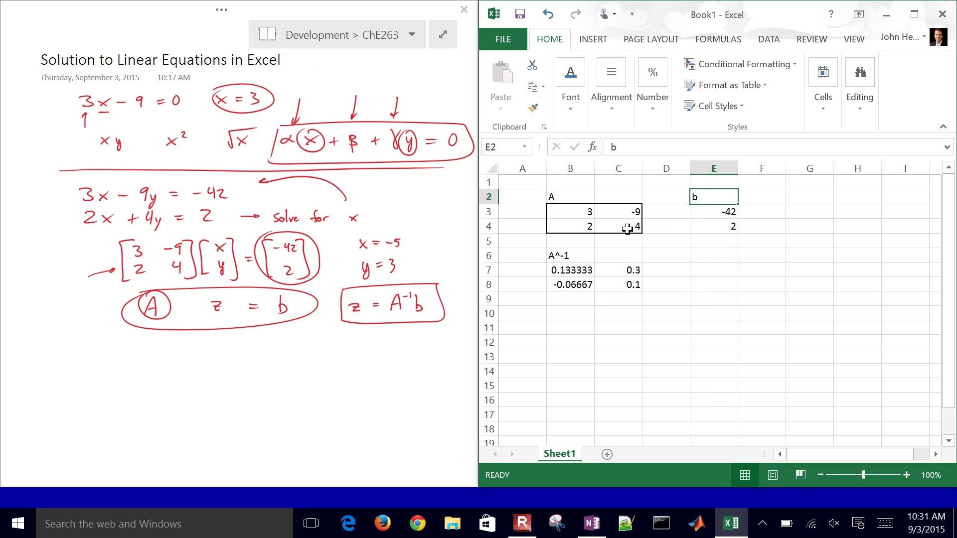
pyautogui.hotkey('shift', 'Down')
pyautogui.hotkey('shift', 'Down')
pyautogui.hotkey('ctrl', 'c')
pyautogui.press('Down')
pyautogui.press('Down')
pyautogui.press('Down')
pyautogui.press('Down')
pyautogui.hotkey('ctrl', 'v')
# - Add the heading x for the solution vector in G6
pyautogui.press('Left')
pyautogui.press('Right')
pyautogui.press('Right')
pyautogui.press('Right')
pyautogui.press('Right')
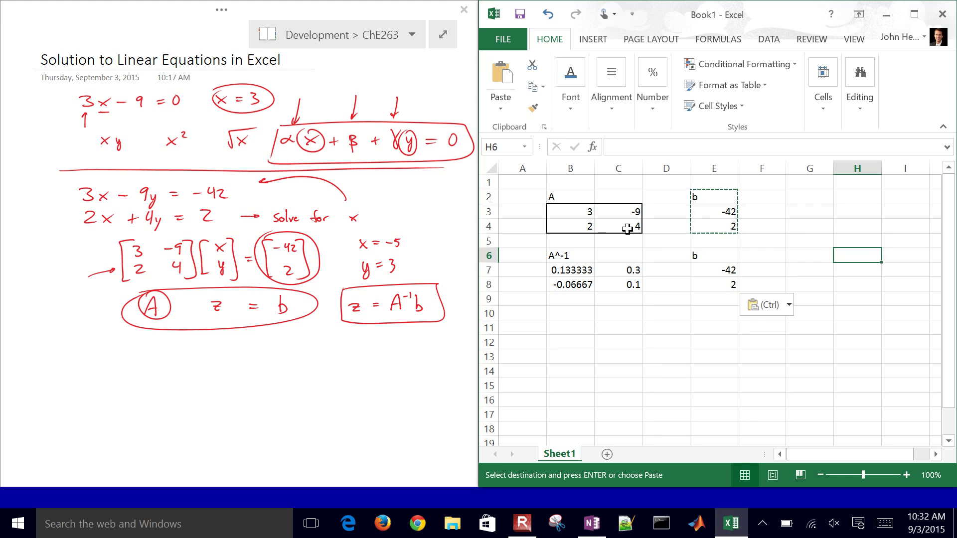
pyautogui.press('Left')
pyautogui.write('x')
pyautogui.press('Return')
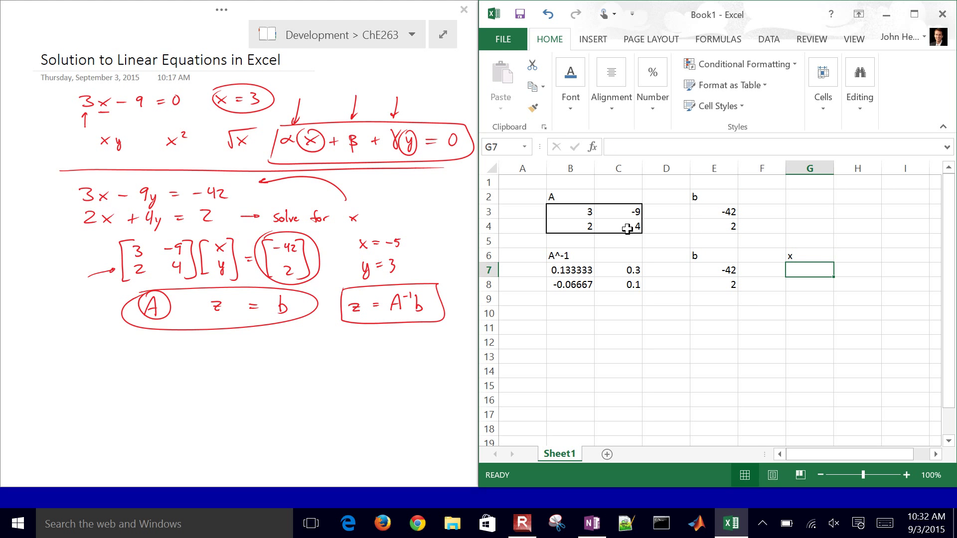
# - Highlight the inverse matrix in B7:C8 and the vector b in E7:E8 to review the two factors of the product
pyautogui.press('Left')
pyautogui.press('Left')
pyautogui.press('Left')
pyautogui.press('Left')
pyautogui.press('Left')
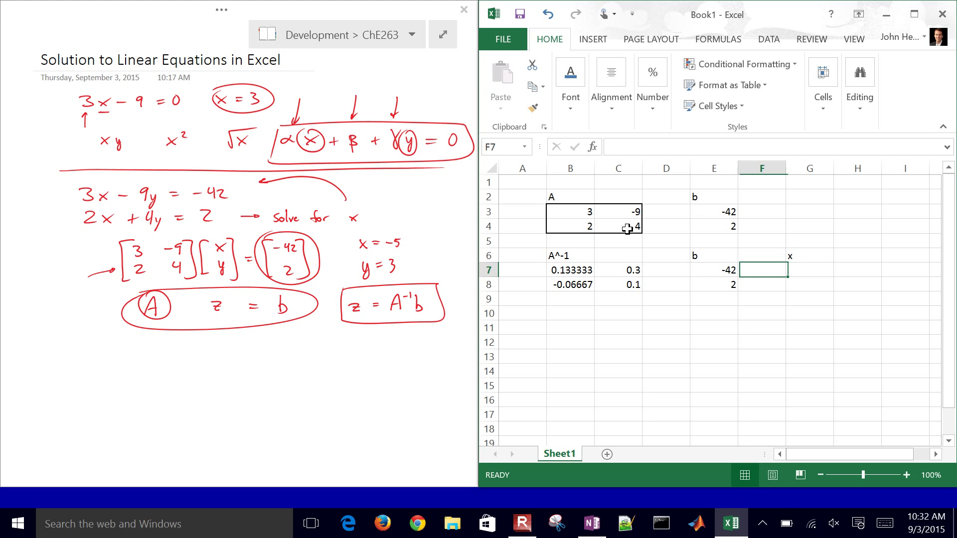
pyautogui.hotkey('shift', 'Right')
pyautogui.hotkey('shift', 'Down')
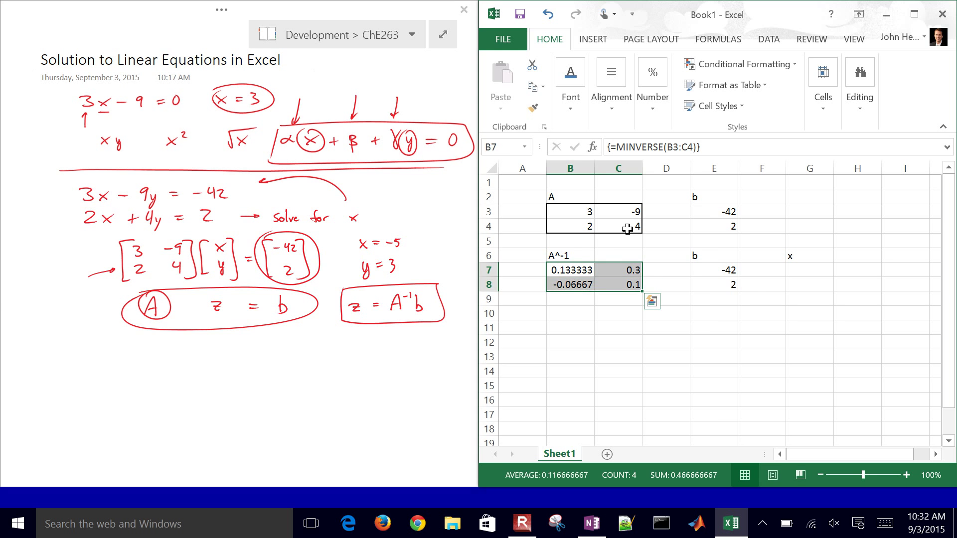
pyautogui.press('Right')
pyautogui.press('Right')
pyautogui.press('Right')
pyautogui.hotkey('ctrl', 'v')
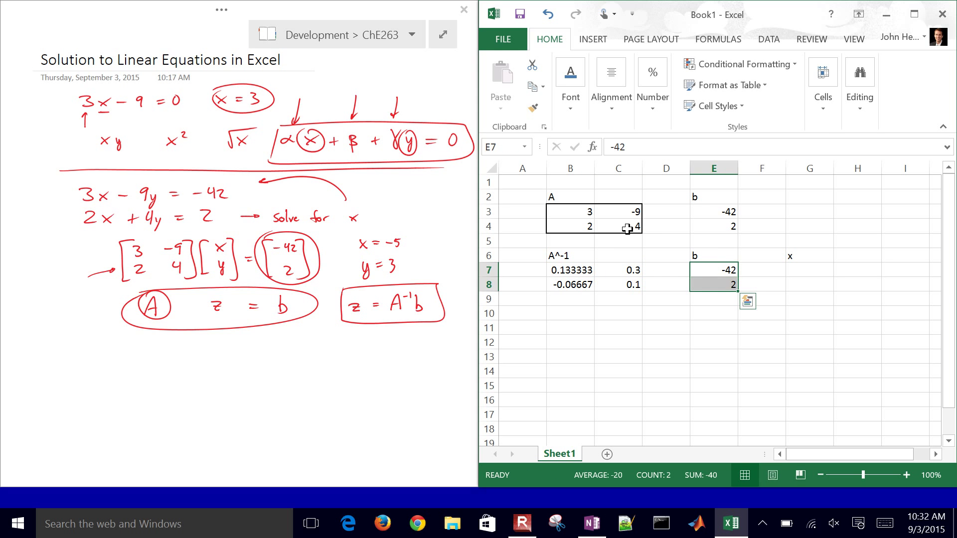
# - Calculate the solution vector in G7:G8 with the array formula =MMULT(B7:C8,E7:E8)
pyautogui.press('Right')
pyautogui.press('Right')
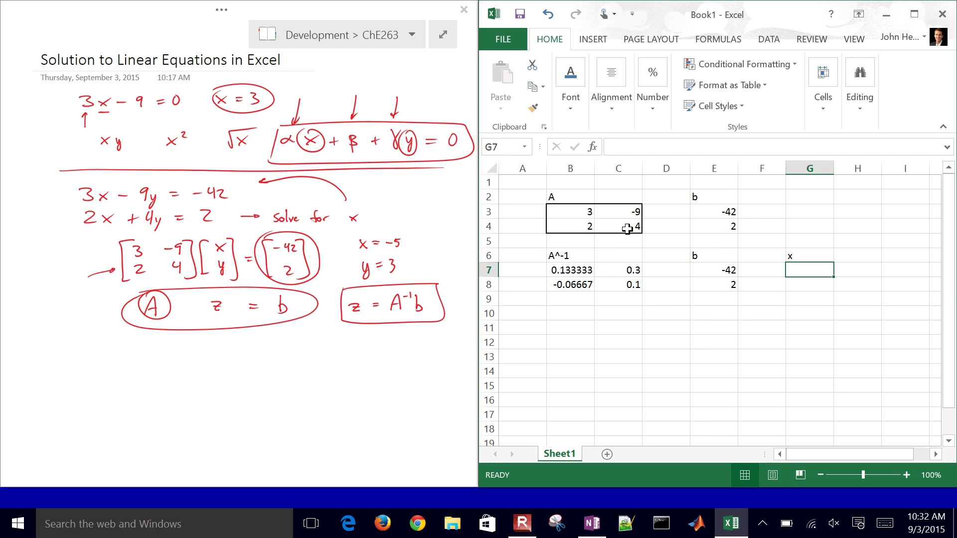
pyautogui.hotkey('shift', 'Down')
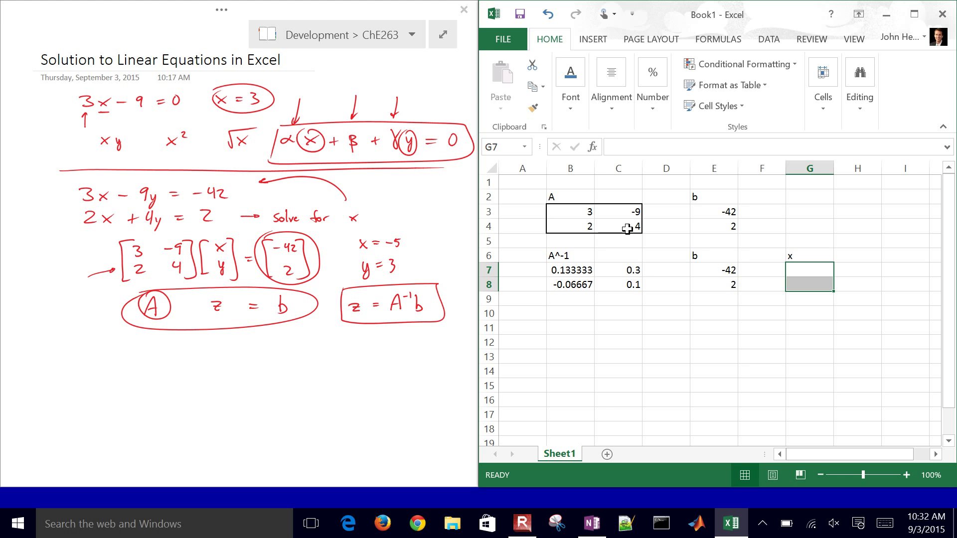
pyautogui.write('=')
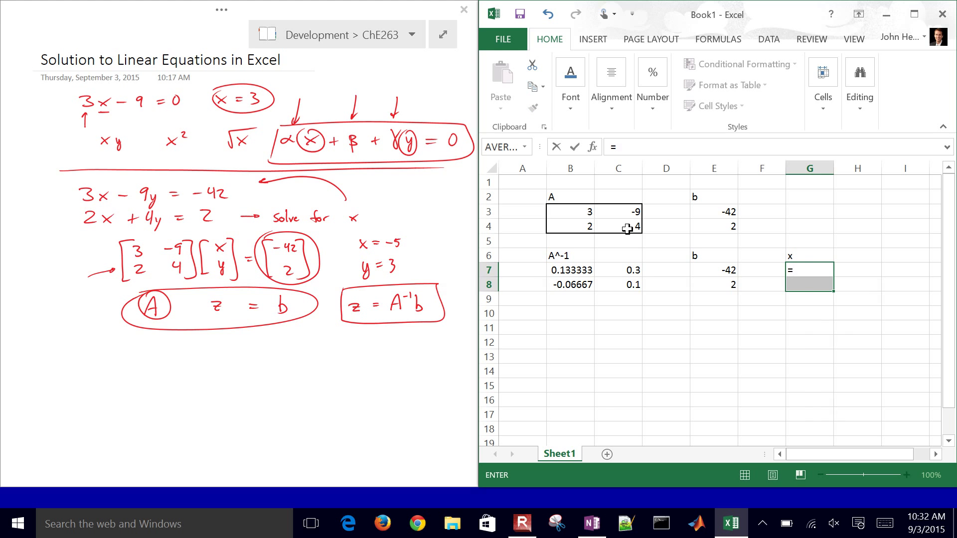
pyautogui.write('mmult')
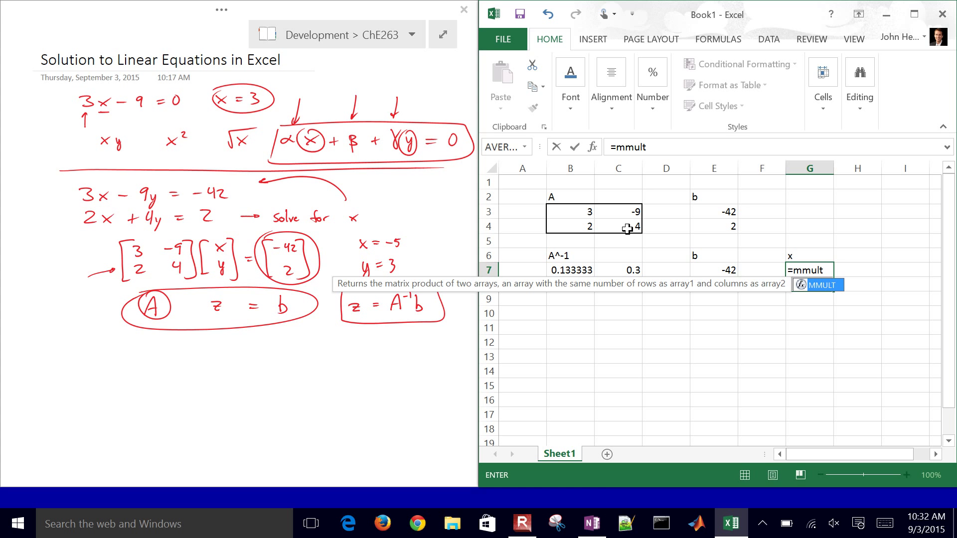
pyautogui.write('(')
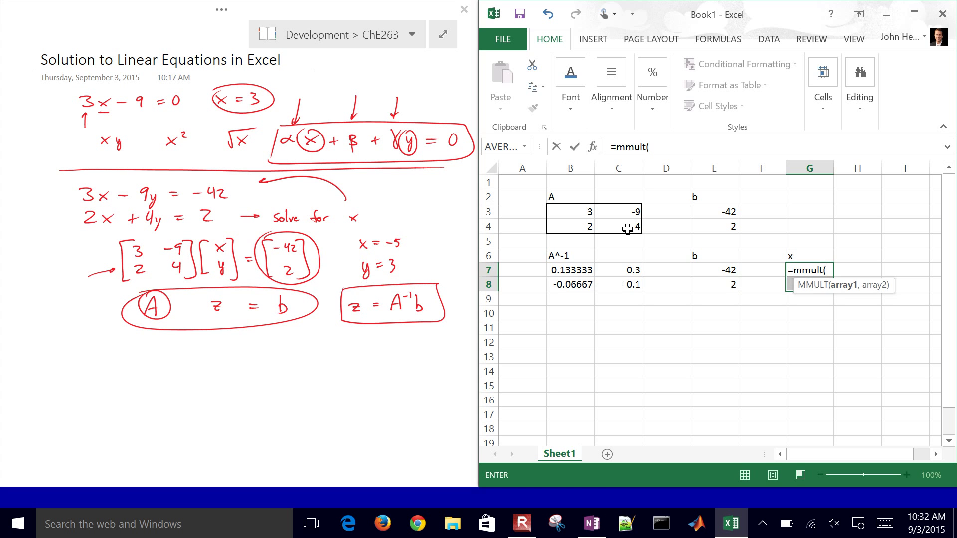
pyautogui.click(564, 272)
pyautogui.moveTo(564, 272); pyautogui.dragTo(609, 280)
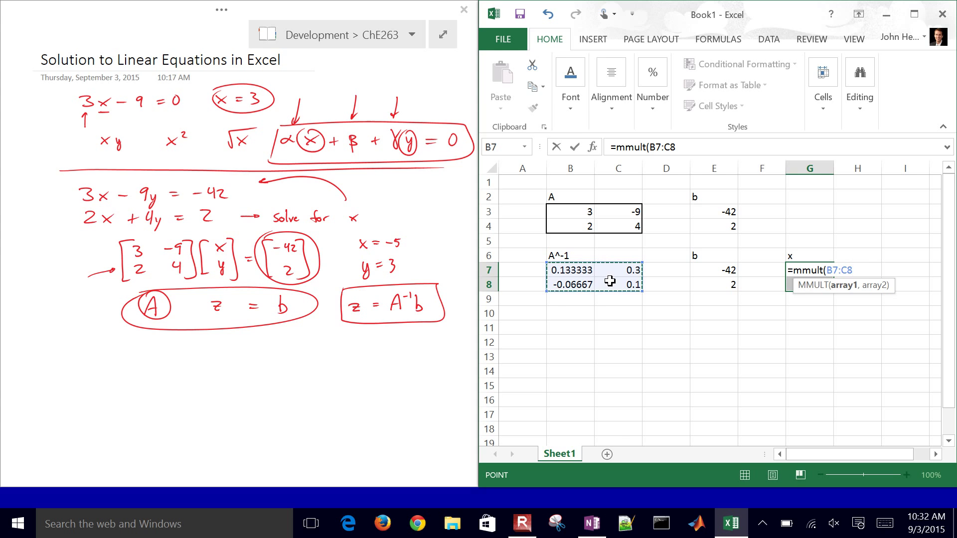
pyautogui.write(',')
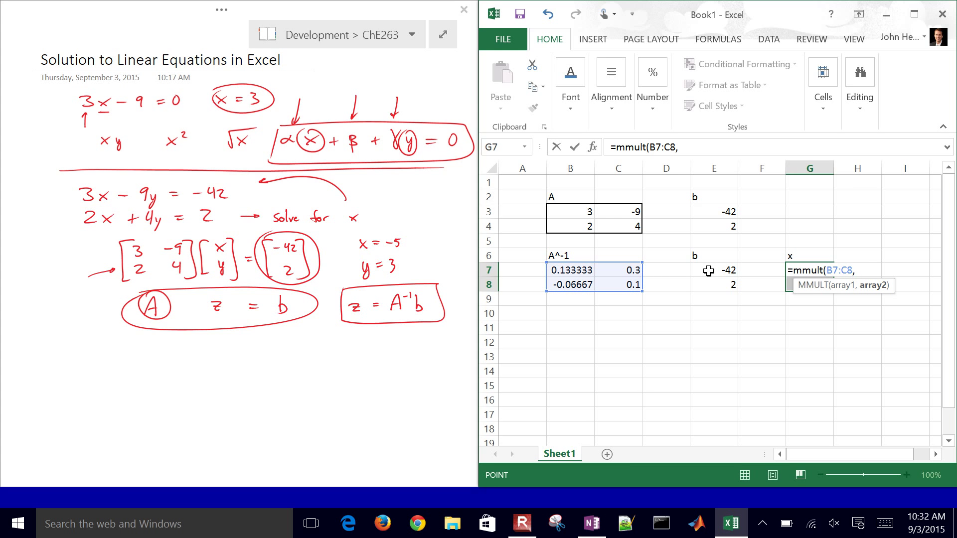
pyautogui.moveTo(709, 273); pyautogui.dragTo(713, 285)
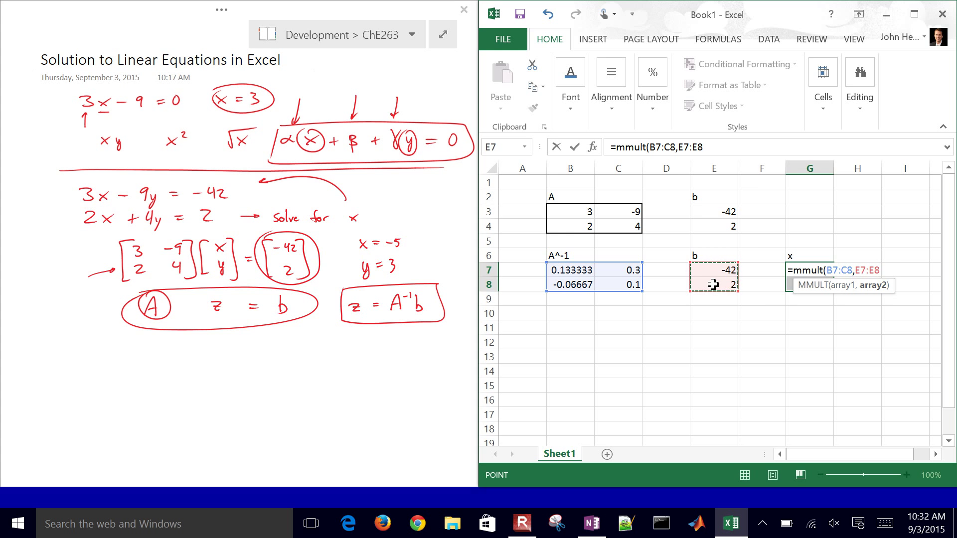
pyautogui.write(')')
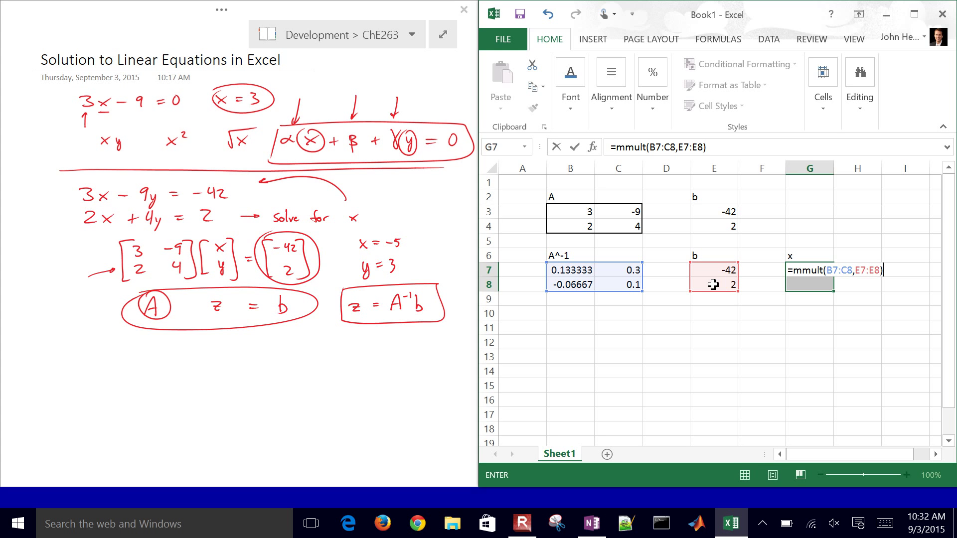
pyautogui.hotkey('ctrl', 'shift', 'Return')
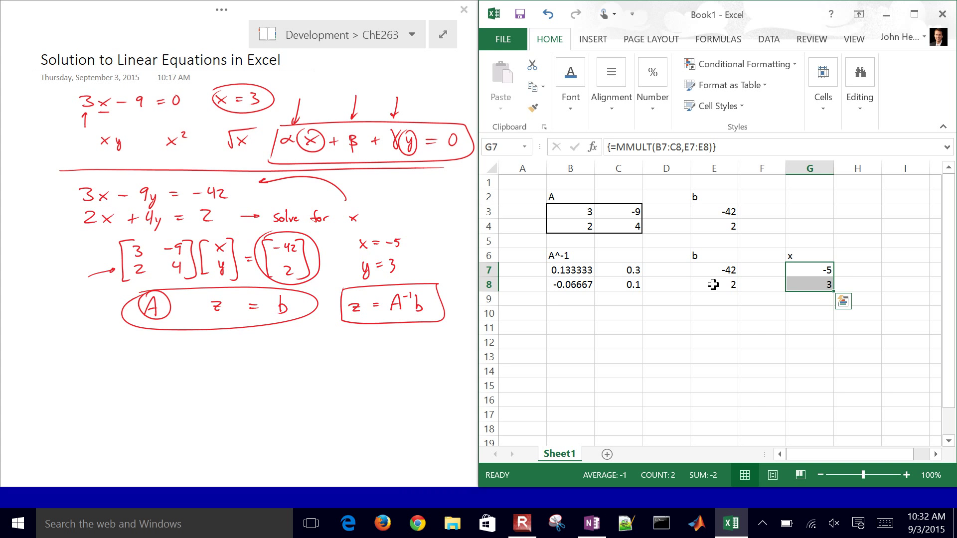
# - Rename the solution vector's heading in G6 to z and label its two entries x and y in H7:H8
pyautogui.press('Up')
pyautogui.write('z')
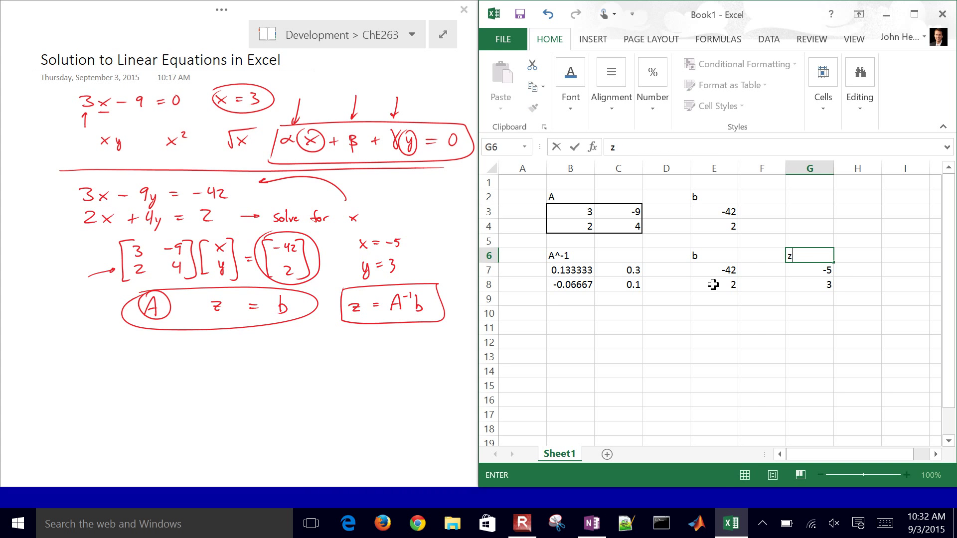
pyautogui.press('Right')
pyautogui.press('Down')
pyautogui.write('x')
pyautogui.press('Return')
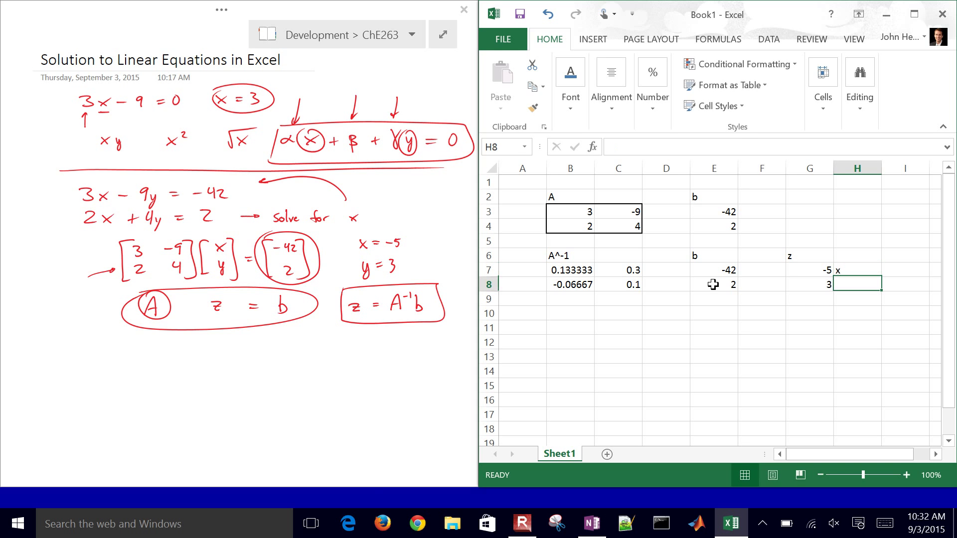
pyautogui.write('y')
pyautogui.press('Return')
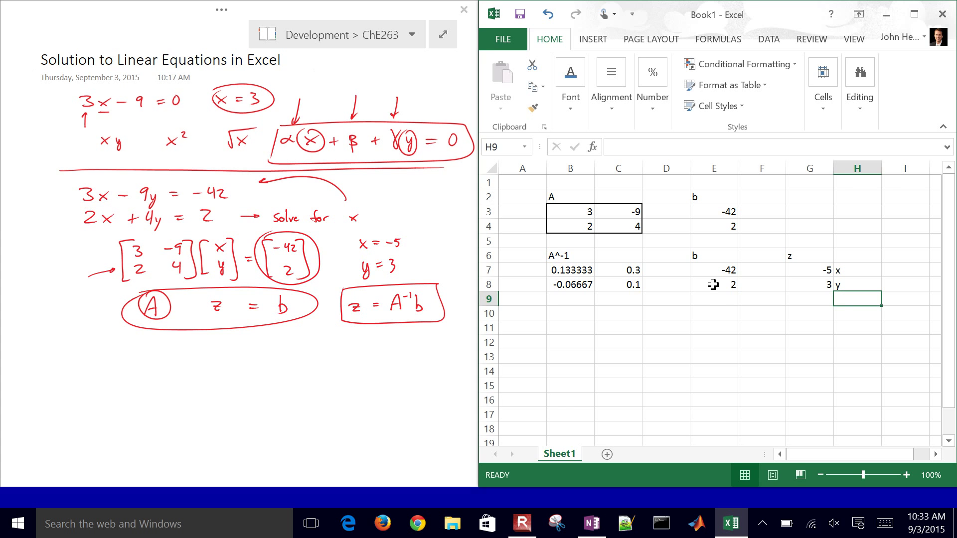
# - Switch to OneNote, draw a dividing line below the matrix equations and write x − 2y − z = 6 under it
pyautogui.hotkey('alt', 'Tab')
pyautogui.press('F11')
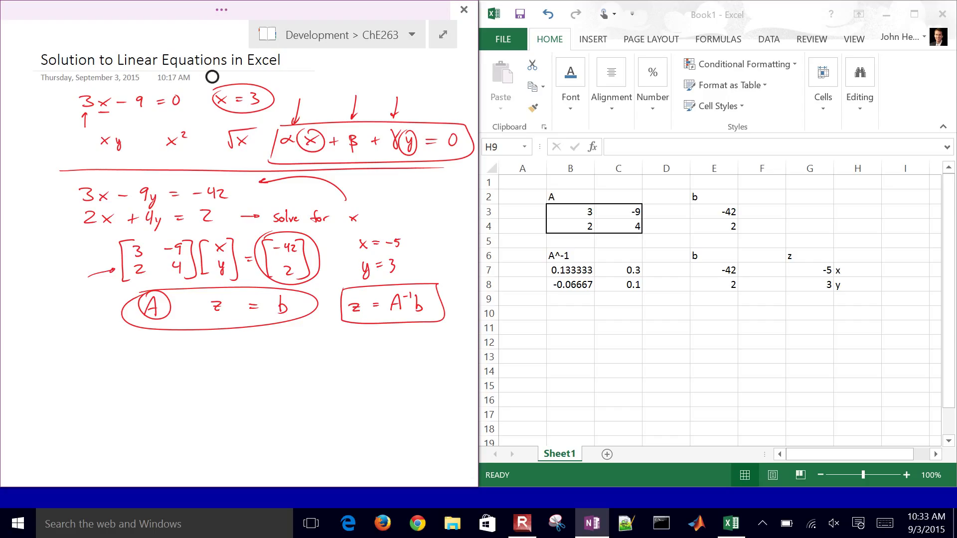
pyautogui.moveTo(59, 351); pyautogui.dragTo(423, 337)
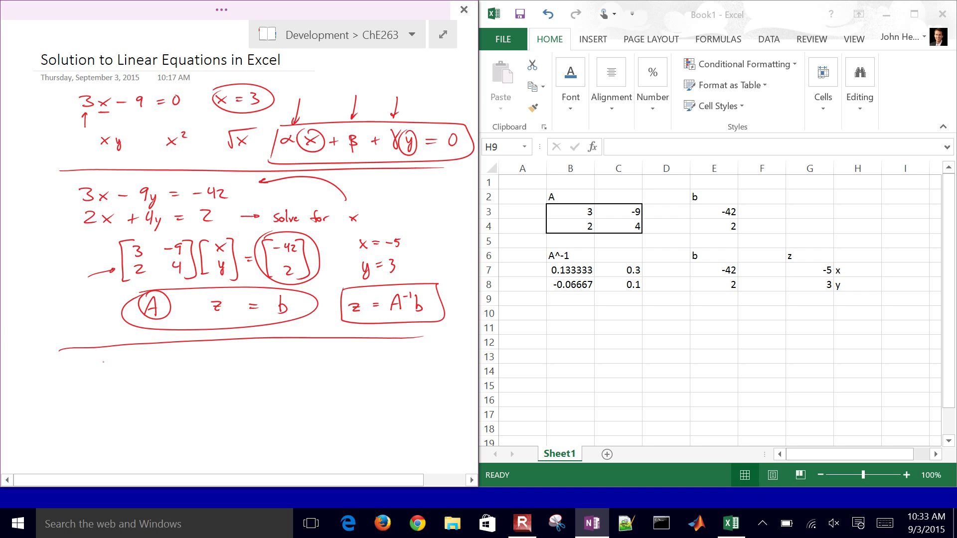
pyautogui.moveTo(99, 368)
pyautogui.mouseDown()
pyautogui.moveTo(113, 381)
pyautogui.moveTo(101, 380)
pyautogui.moveTo(183, 369)
pyautogui.moveTo(178, 386)
pyautogui.moveTo(290, 371)
pyautogui.mouseUp()
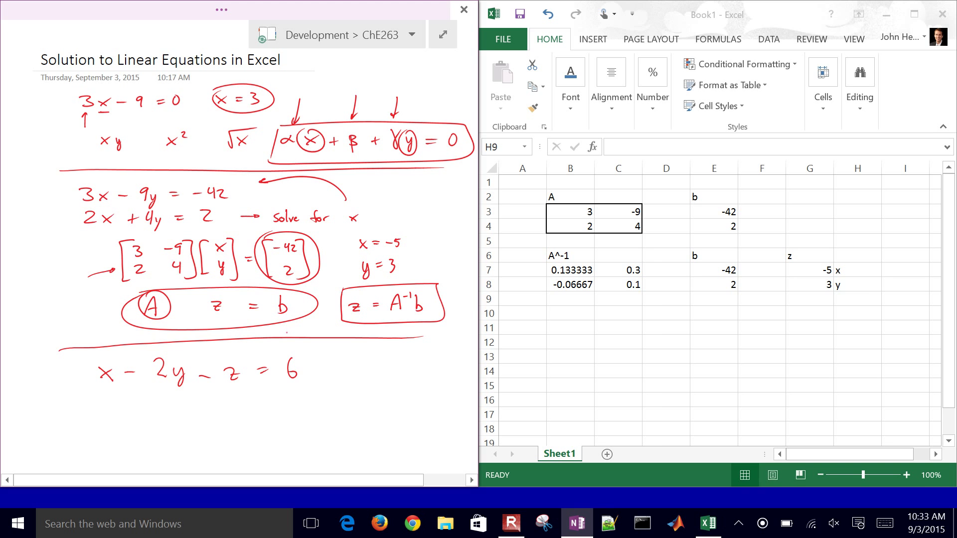
# - Write the second equation 2x + 2y = z + 1 and draw a small arrow under z pointing towards the equals sign
pyautogui.moveTo(87, 398)
pyautogui.mouseDown()
pyautogui.moveTo(102, 414)
pyautogui.moveTo(127, 413)
pyautogui.mouseUp()
pyautogui.moveTo(127, 402)
pyautogui.mouseDown()
pyautogui.moveTo(114, 413)
pyautogui.moveTo(159, 405)
pyautogui.mouseUp()
pyautogui.moveTo(165, 402); pyautogui.dragTo(191, 414)
pyautogui.moveTo(196, 404)
pyautogui.mouseDown()
pyautogui.moveTo(189, 423)
pyautogui.moveTo(229, 400)
pyautogui.mouseUp()
pyautogui.moveTo(218, 406); pyautogui.dragTo(286, 409)
pyautogui.moveTo(278, 403)
pyautogui.mouseDown()
pyautogui.moveTo(305, 411)
pyautogui.moveTo(219, 425)
pyautogui.mouseUp()
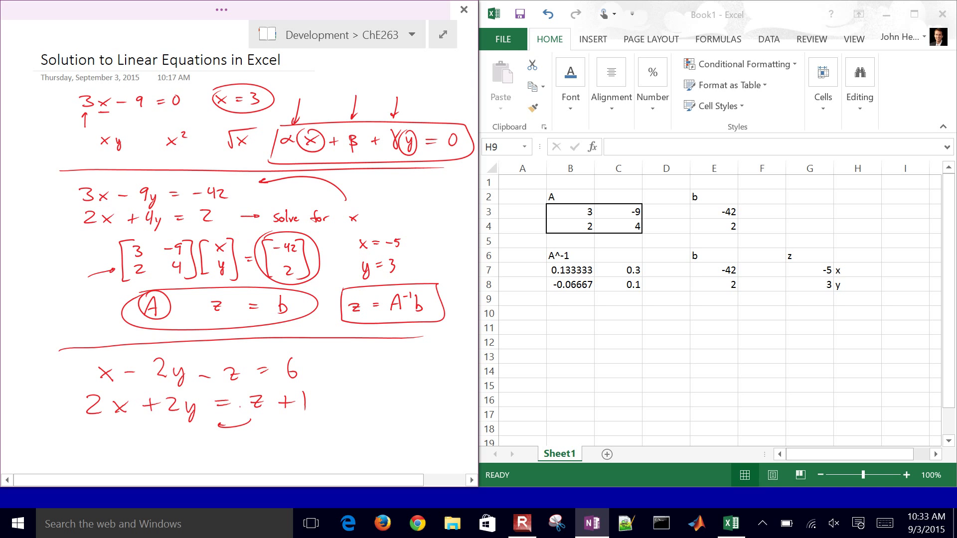
# - Write the third equation 2z − 1 = y + x below the other two
pyautogui.moveTo(82, 443)
pyautogui.mouseDown()
pyautogui.moveTo(96, 444)
pyautogui.moveTo(99, 458)
pyautogui.moveTo(149, 449)
pyautogui.mouseUp()
pyautogui.moveTo(165, 437)
pyautogui.mouseDown()
pyautogui.moveTo(160, 454)
pyautogui.moveTo(198, 443)
pyautogui.mouseUp()
pyautogui.moveTo(186, 447); pyautogui.dragTo(218, 450)
pyautogui.moveTo(224, 440)
pyautogui.mouseDown()
pyautogui.moveTo(218, 459)
pyautogui.moveTo(248, 451)
pyautogui.mouseUp()
pyautogui.moveTo(242, 446); pyautogui.dragTo(280, 450)
pyautogui.moveTo(281, 438); pyautogui.dragTo(267, 450)
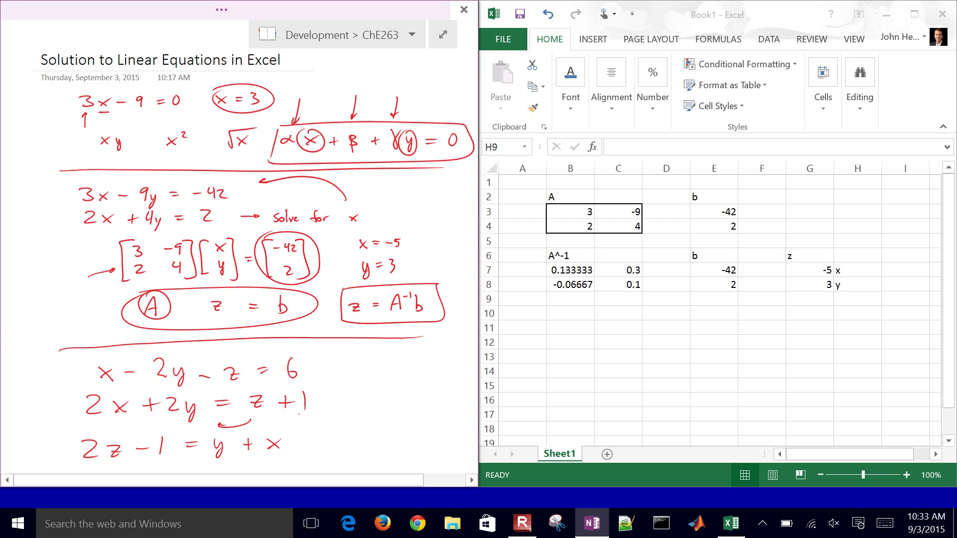
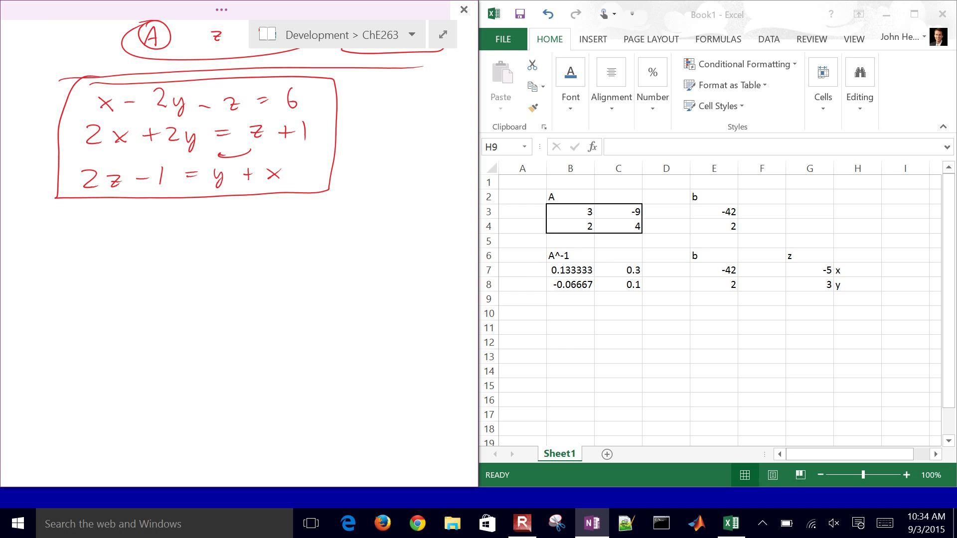
# - Undock the notes window, select a blue pen and show the page in full-page view
pyautogui.rightClick(231, 358)
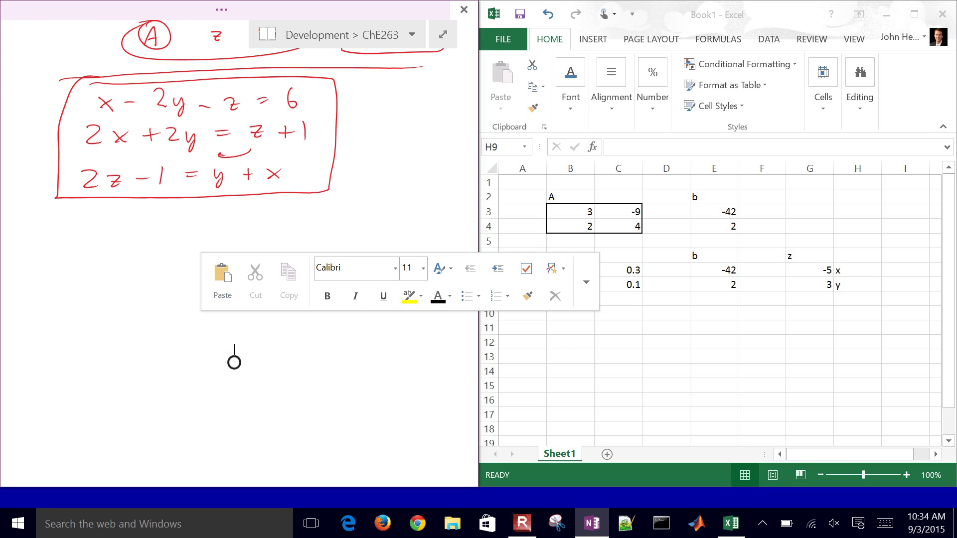
pyautogui.rightClick(235, 348)
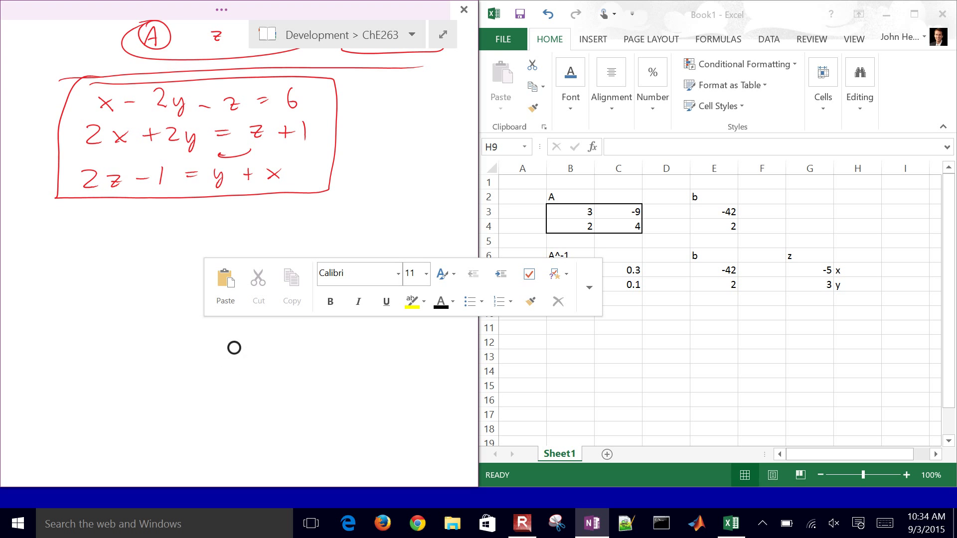
pyautogui.click(279, 377)
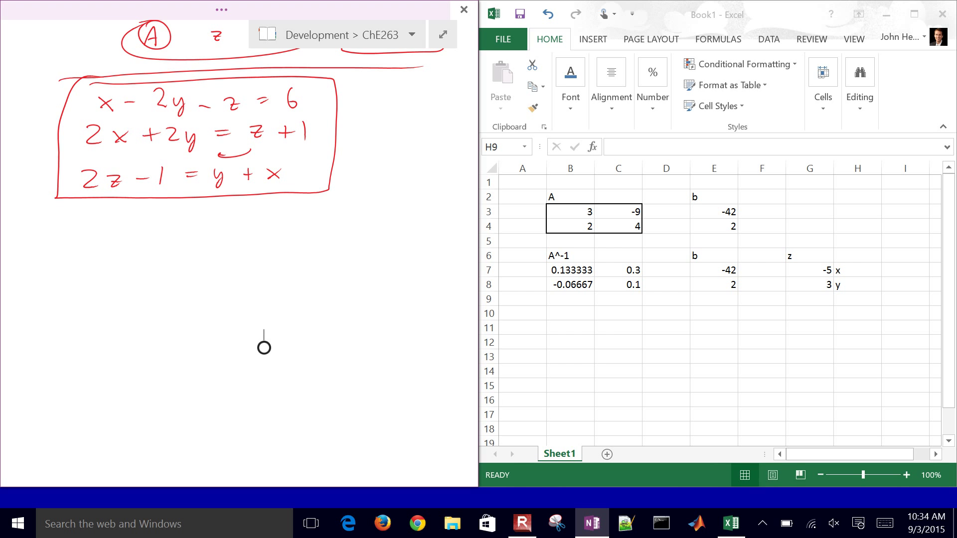
pyautogui.hotkey('ctrl', 'alt', 'd')
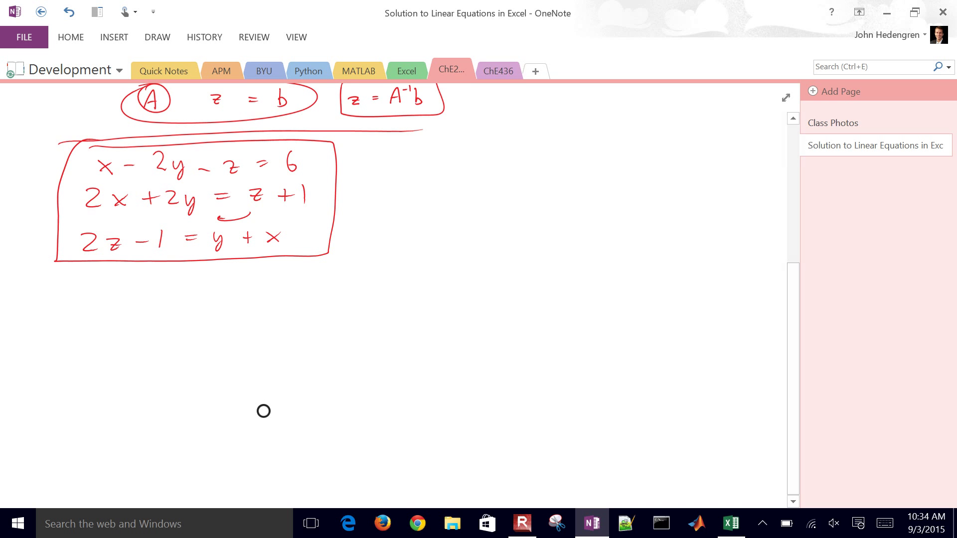
pyautogui.click(157, 37)
pyautogui.click(15, 72)
pyautogui.press('F11')
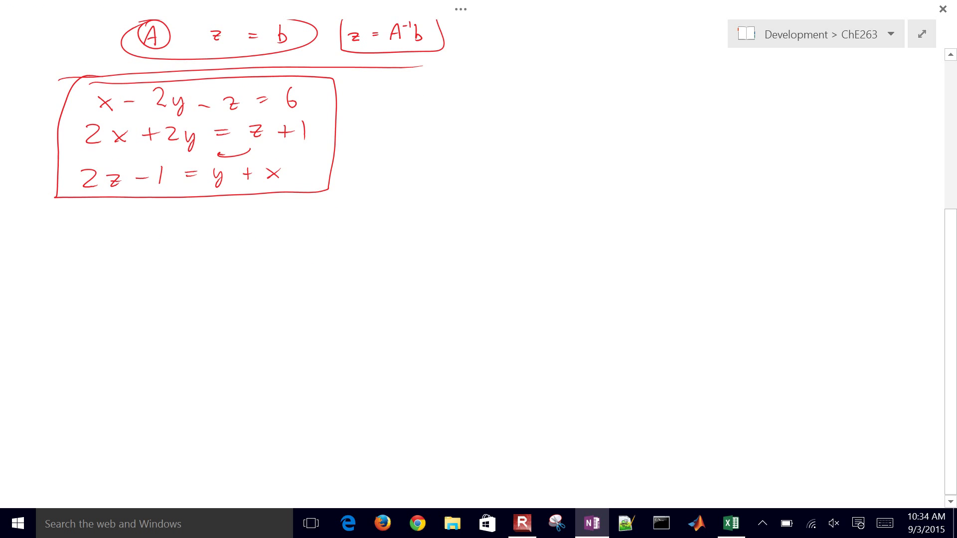
pyautogui.scroll(3, 106, 171)
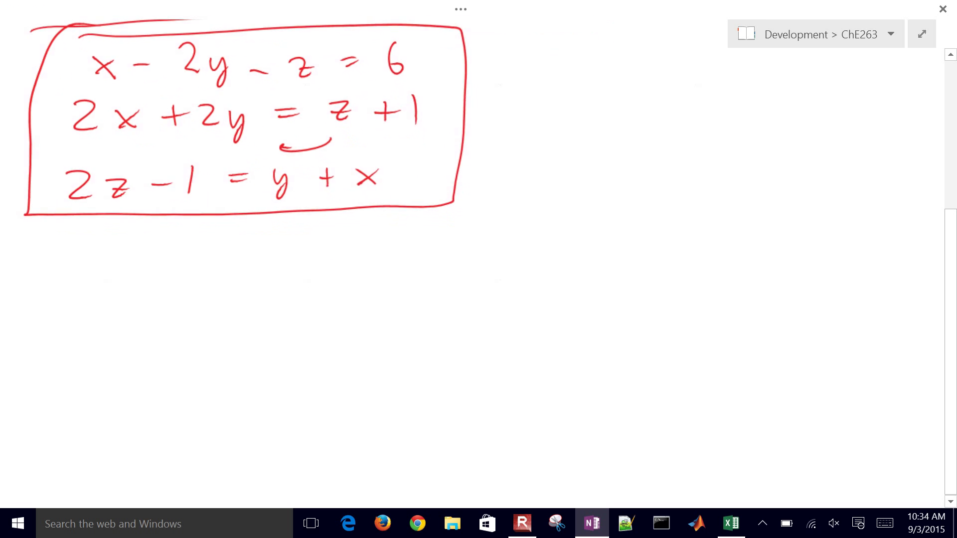
pyautogui.click(282, 361)
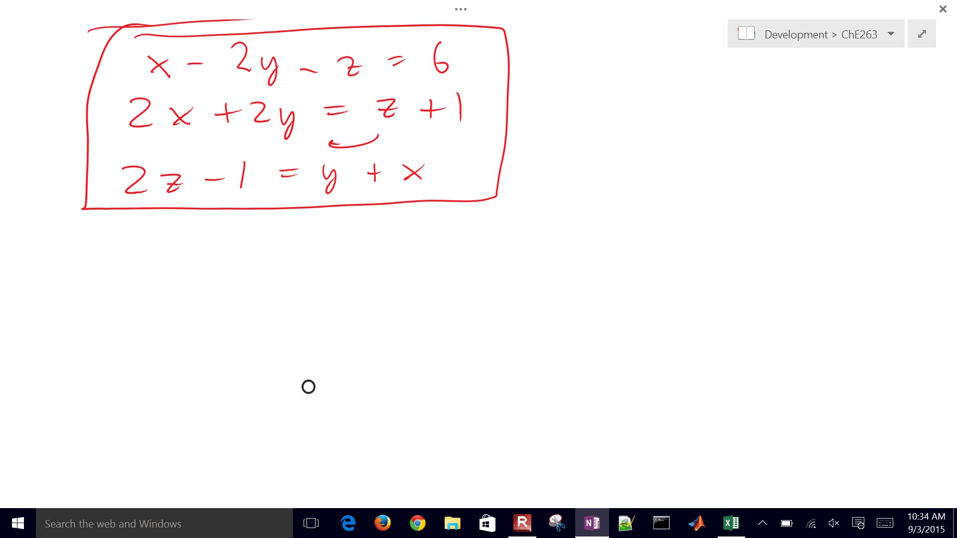
# - Draw the large blue brackets of an empty coefficient matrix below the boxed equations
pyautogui.moveTo(124, 274); pyautogui.dragTo(152, 400)
pyautogui.moveTo(154, 334); pyautogui.dragTo(167, 366)
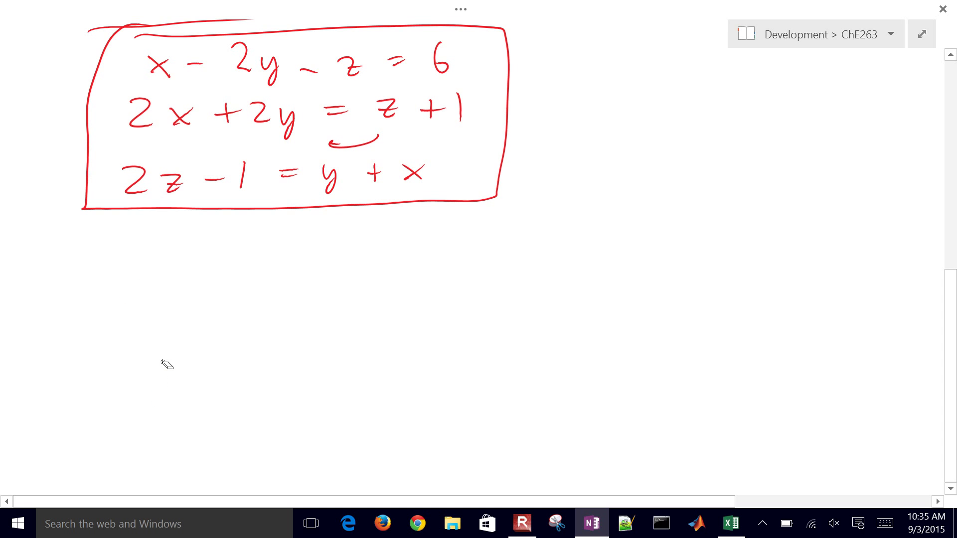
pyautogui.moveTo(134, 247)
pyautogui.mouseDown()
pyautogui.moveTo(125, 380)
pyautogui.moveTo(142, 408)
pyautogui.moveTo(165, 405)
pyautogui.mouseUp()
pyautogui.moveTo(339, 240); pyautogui.dragTo(387, 327)
pyautogui.moveTo(388, 362); pyautogui.dragTo(369, 412)
# - Write the bracketed unknown vector x, y, z beside the matrix, followed by an equals sign and an empty bracketed vector
pyautogui.moveTo(412, 242)
pyautogui.mouseDown()
pyautogui.moveTo(413, 390)
pyautogui.moveTo(423, 406)
pyautogui.mouseUp()
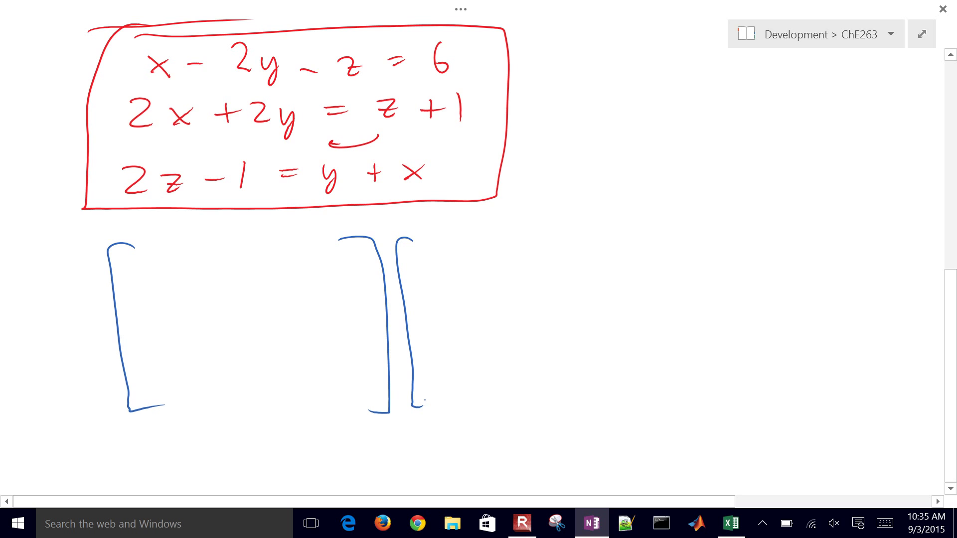
pyautogui.moveTo(435, 241)
pyautogui.mouseDown()
pyautogui.moveTo(469, 274)
pyautogui.moveTo(470, 404)
pyautogui.mouseUp()
pyautogui.moveTo(421, 265); pyautogui.dragTo(438, 286)
pyautogui.moveTo(445, 261)
pyautogui.mouseDown()
pyautogui.moveTo(423, 285)
pyautogui.moveTo(432, 332)
pyautogui.mouseUp()
pyautogui.moveTo(442, 316)
pyautogui.mouseDown()
pyautogui.moveTo(434, 355)
pyautogui.moveTo(461, 388)
pyautogui.mouseUp()
pyautogui.moveTo(504, 321); pyautogui.dragTo(519, 327)
pyautogui.moveTo(557, 244)
pyautogui.mouseDown()
pyautogui.moveTo(548, 402)
pyautogui.moveTo(564, 400)
pyautogui.mouseUp()
pyautogui.moveTo(601, 244)
pyautogui.mouseDown()
pyautogui.moveTo(620, 385)
pyautogui.moveTo(603, 403)
pyautogui.mouseUp()
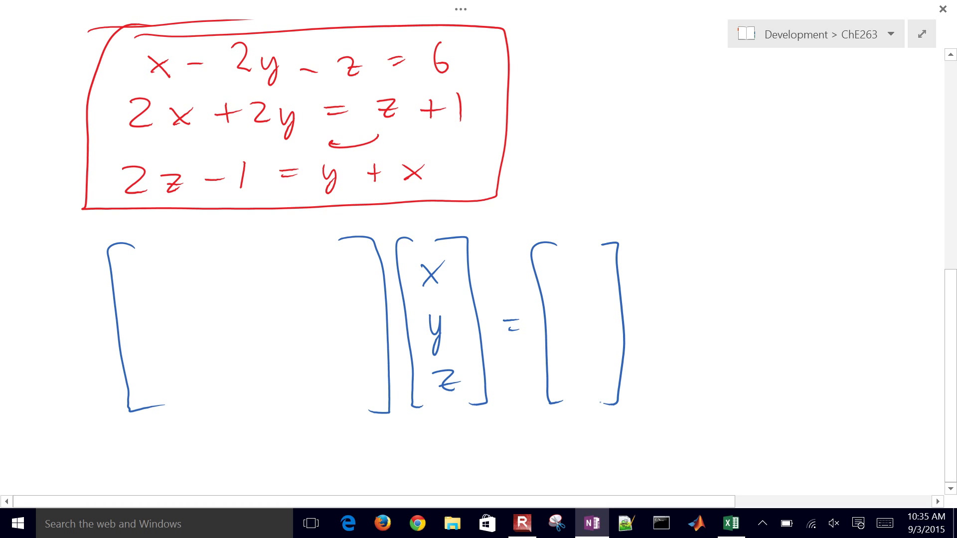
# - Mark the first equation with an arrow and fill in the first row: 1, −2, −1 in the matrix and 6 in the right-hand vector
pyautogui.moveTo(66, 66); pyautogui.dragTo(120, 67)
pyautogui.moveTo(139, 265); pyautogui.dragTo(140, 290)
pyautogui.moveTo(209, 274); pyautogui.dragTo(234, 275)
pyautogui.moveTo(245, 267)
pyautogui.mouseDown()
pyautogui.moveTo(261, 285)
pyautogui.moveTo(334, 273)
pyautogui.mouseUp()
pyautogui.moveTo(342, 264); pyautogui.dragTo(344, 288)
pyautogui.moveTo(571, 260); pyautogui.dragTo(568, 279)
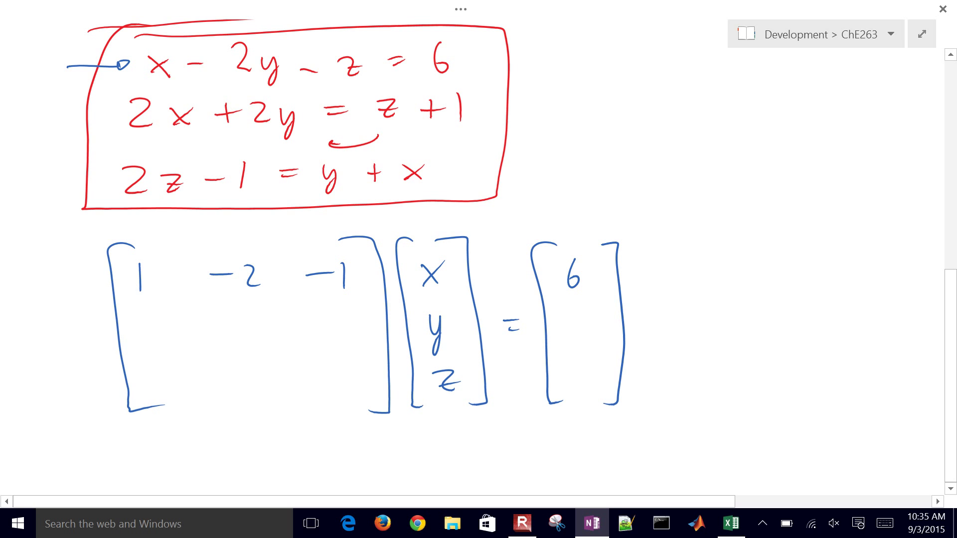
# - Circle z in the second equation with an arrow across the equals sign, and fill in the second row: 2, 2, −1 and 1
pyautogui.moveTo(381, 88)
pyautogui.mouseDown()
pyautogui.moveTo(320, 93)
pyautogui.moveTo(334, 95)
pyautogui.mouseUp()
pyautogui.moveTo(316, 320); pyautogui.dragTo(335, 318)
pyautogui.moveTo(343, 310); pyautogui.dragTo(347, 334)
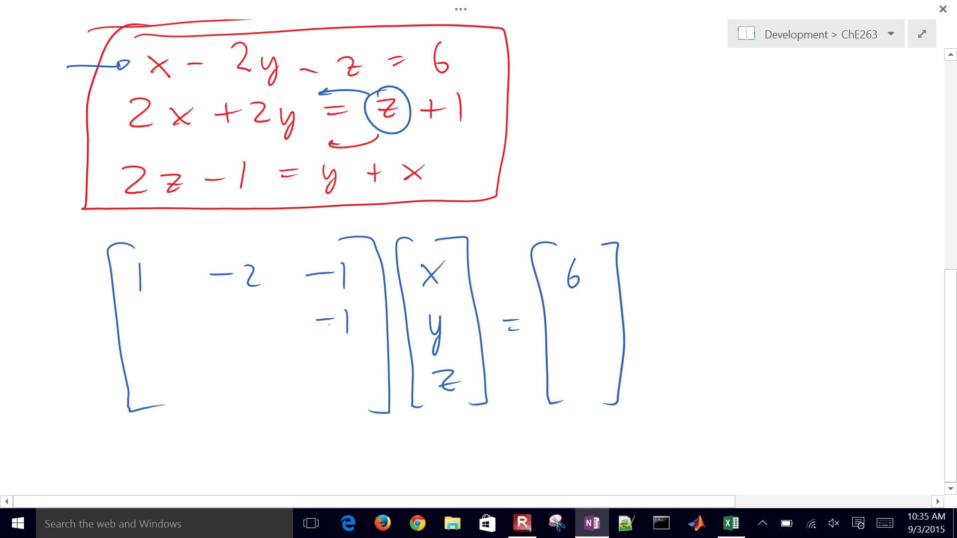
pyautogui.moveTo(235, 309); pyautogui.dragTo(261, 330)
pyautogui.moveTo(140, 313); pyautogui.dragTo(160, 331)
pyautogui.moveTo(575, 314); pyautogui.dragTo(579, 341)
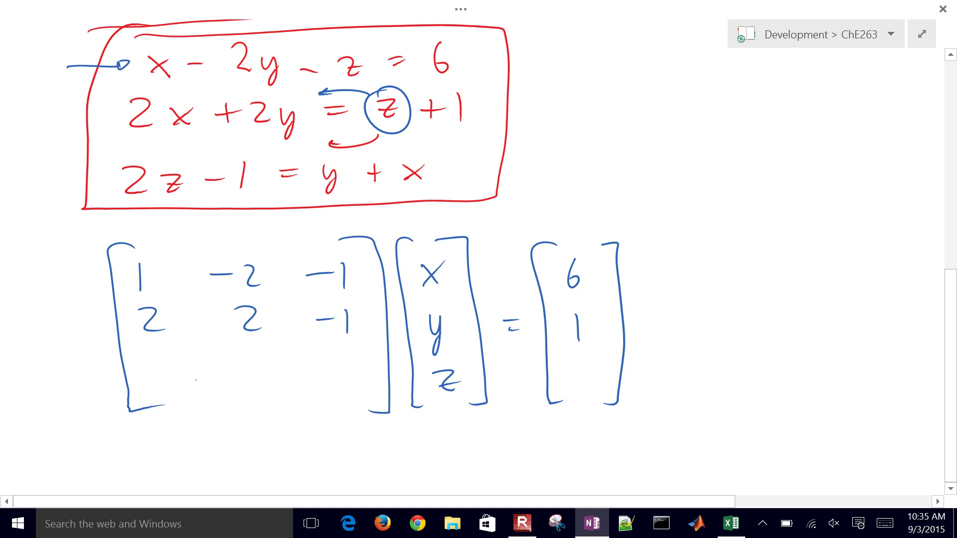
# - Circle 2z and −1 in the third equation, draw an arrow moving 2z across, and write −1 as the right-hand vector's third entry
pyautogui.moveTo(134, 160)
pyautogui.mouseDown()
pyautogui.moveTo(115, 172)
pyautogui.moveTo(128, 161)
pyautogui.mouseUp()
pyautogui.moveTo(192, 201)
pyautogui.mouseDown()
pyautogui.moveTo(438, 196)
pyautogui.moveTo(429, 198)
pyautogui.mouseUp()
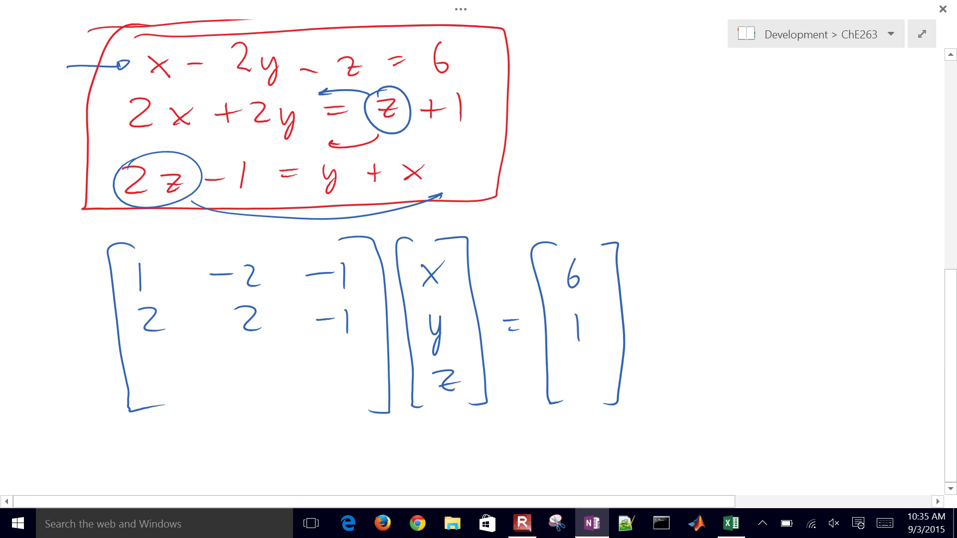
pyautogui.moveTo(559, 383)
pyautogui.mouseDown()
pyautogui.moveTo(580, 378)
pyautogui.moveTo(587, 395)
pyautogui.mouseUp()
pyautogui.moveTo(224, 153)
pyautogui.mouseDown()
pyautogui.moveTo(199, 182)
pyautogui.moveTo(212, 158)
pyautogui.mouseUp()
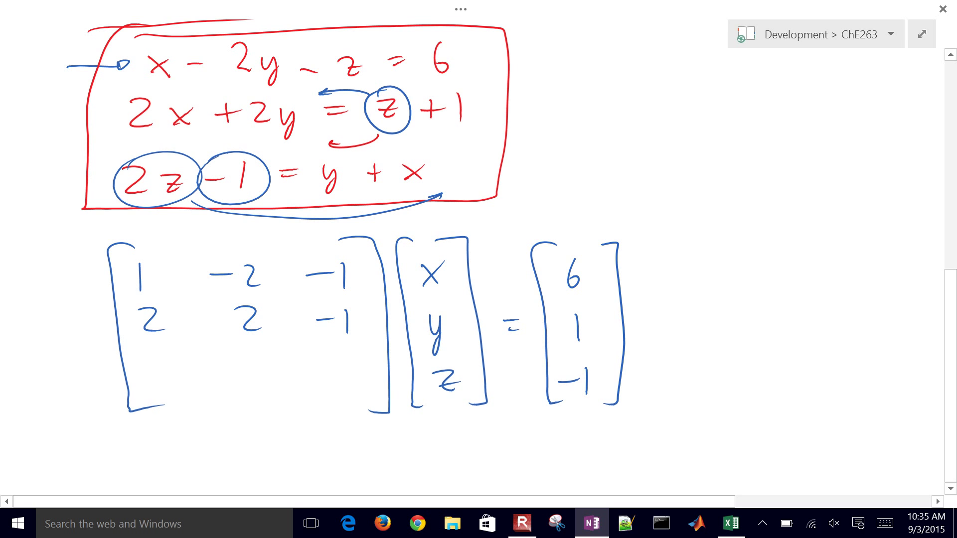
# - Write 1, 1, −2 as the third row of the coefficient matrix and switch to the Excel workbook
pyautogui.moveTo(161, 363); pyautogui.dragTo(165, 395)
pyautogui.moveTo(252, 361); pyautogui.dragTo(254, 391)
pyautogui.moveTo(313, 373); pyautogui.dragTo(336, 372)
pyautogui.moveTo(339, 365); pyautogui.dragTo(366, 387)
pyautogui.hotkey('alt', 'Tab')
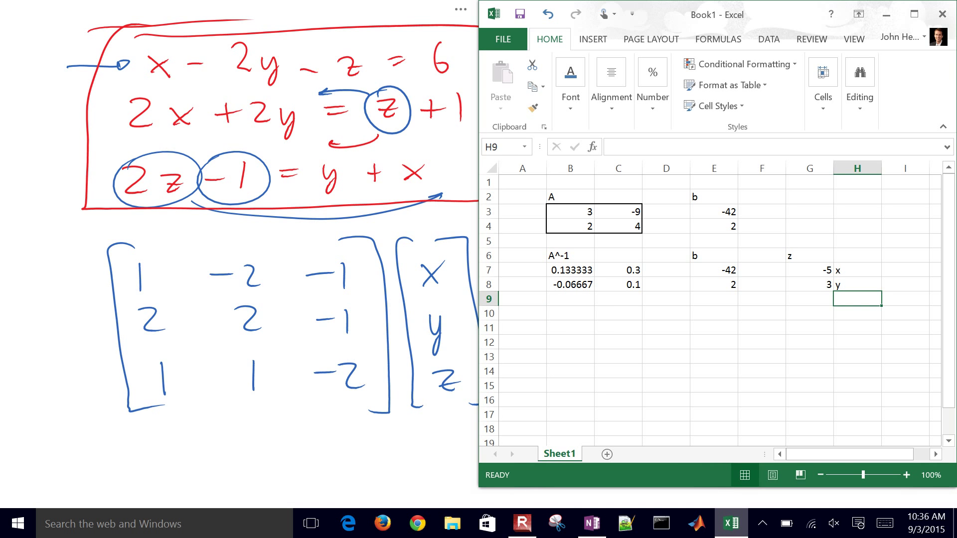
# - Label B11 as A and enter the first coefficient row 1, -2, -1 in B12:D12
pyautogui.click(570, 328)
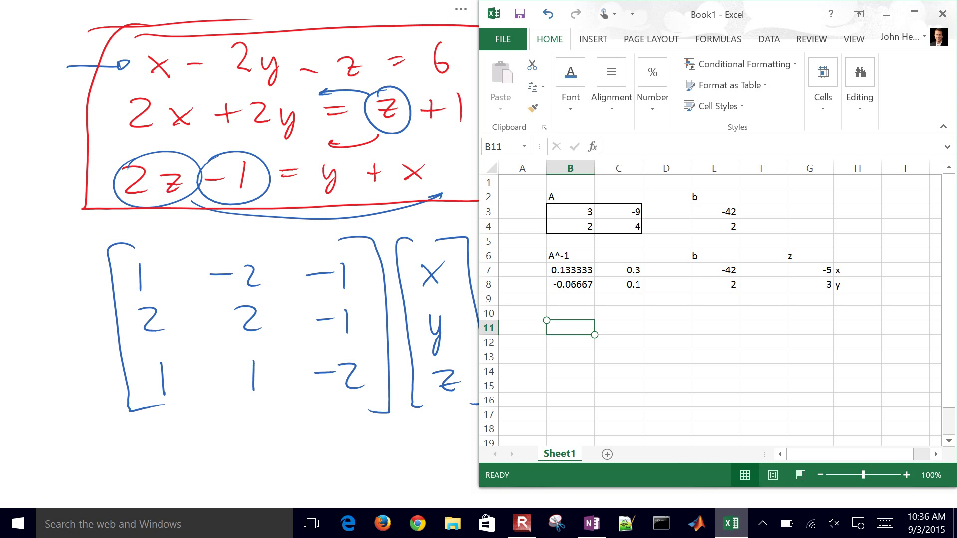
pyautogui.write('A')
pyautogui.press('Return')
pyautogui.write('1')
pyautogui.press('Tab')
pyautogui.write('-2')
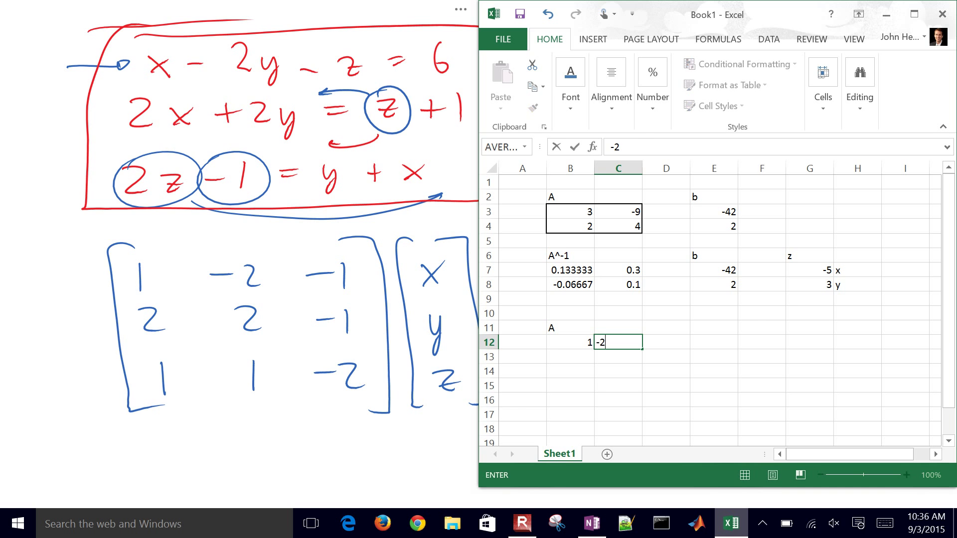
pyautogui.press('Tab')
pyautogui.write('-1')
# - Enter the second coefficient row 2, 2, -1 in B13:D13
pyautogui.press('Down')
pyautogui.press('Left')
pyautogui.press('Left')
pyautogui.write('2')
pyautogui.press('Tab')
pyautogui.write('2')
pyautogui.press('Tab')
pyautogui.write('-1')
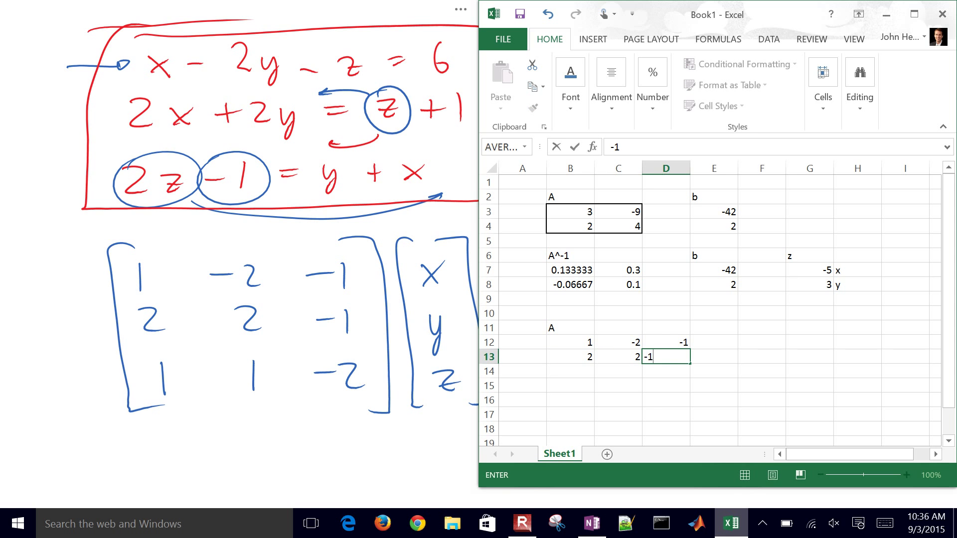
# - Enter the third coefficient row 1, 1, -2 in B14:D14
pyautogui.press('Down')
pyautogui.press('Left')
pyautogui.press('Left')
pyautogui.write('1')
pyautogui.press('Tab')
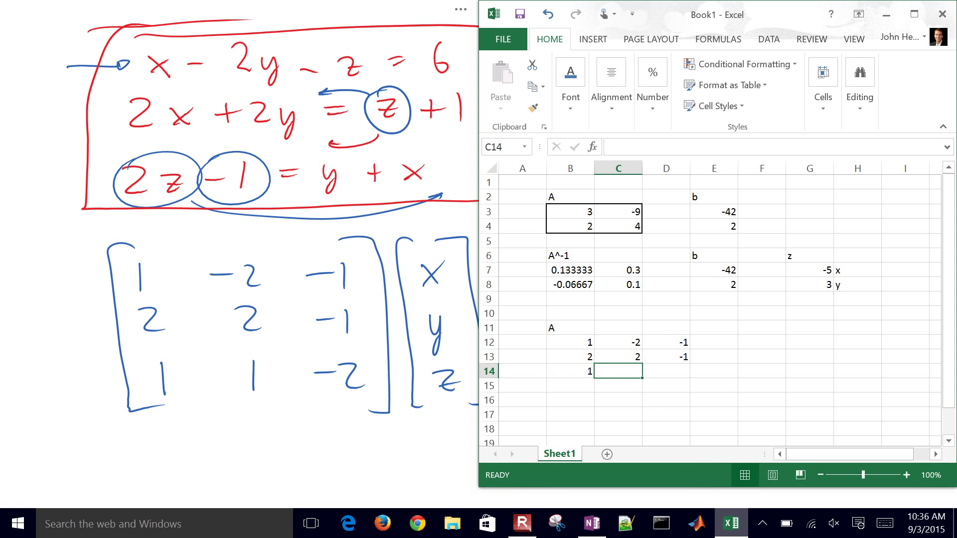
pyautogui.write('1')
pyautogui.press('Tab')
pyautogui.write('-2')
pyautogui.press('Tab')
# - Add the label b in F11 for the right-hand vector
pyautogui.press('Tab')
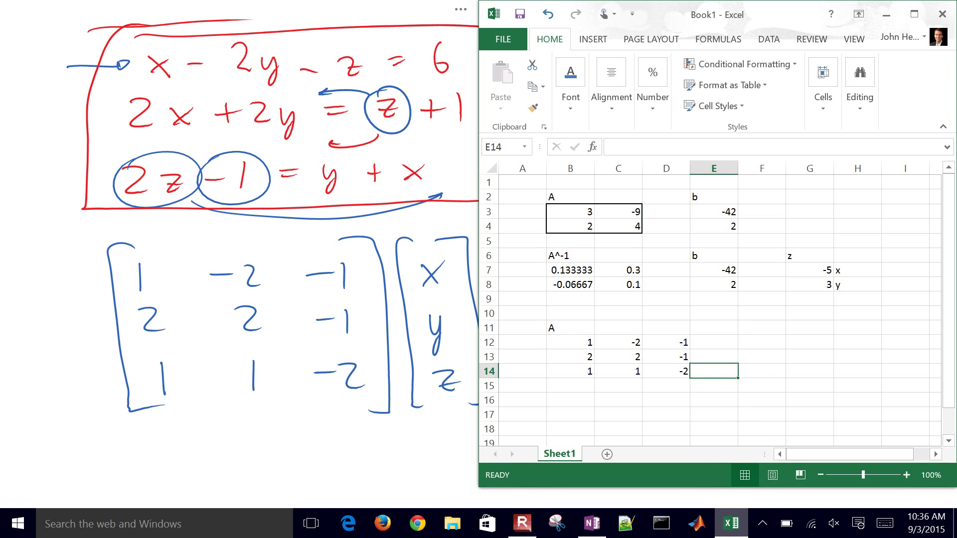
pyautogui.press('Up')
pyautogui.press('Up')
pyautogui.press('Up')
pyautogui.write('b')
pyautogui.press('Return')
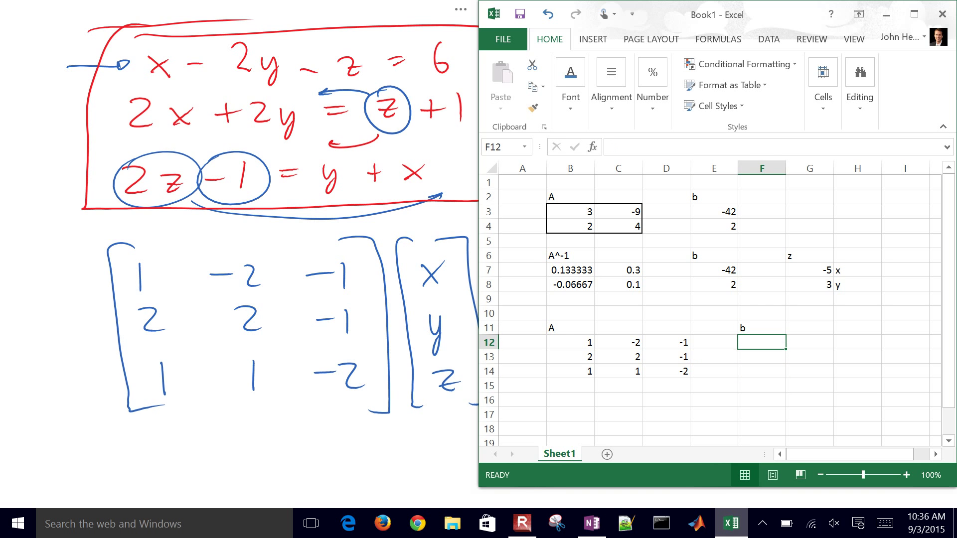
# - Check the right-hand vector in the OneNote notes, return to Excel and enter 6, 1, -1 in F12:F14
pyautogui.hotkey('alt', 'Tab')
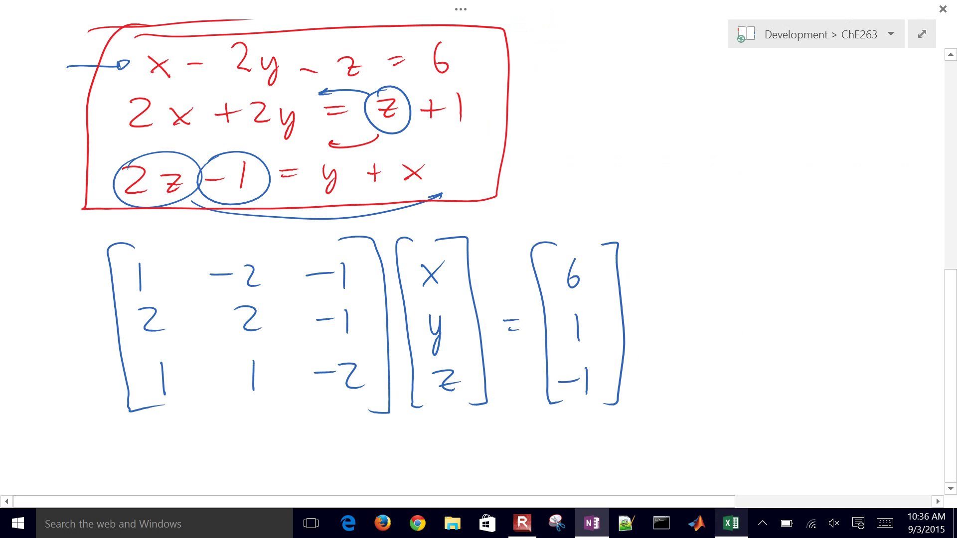
pyautogui.hscroll(10, 239, 249)
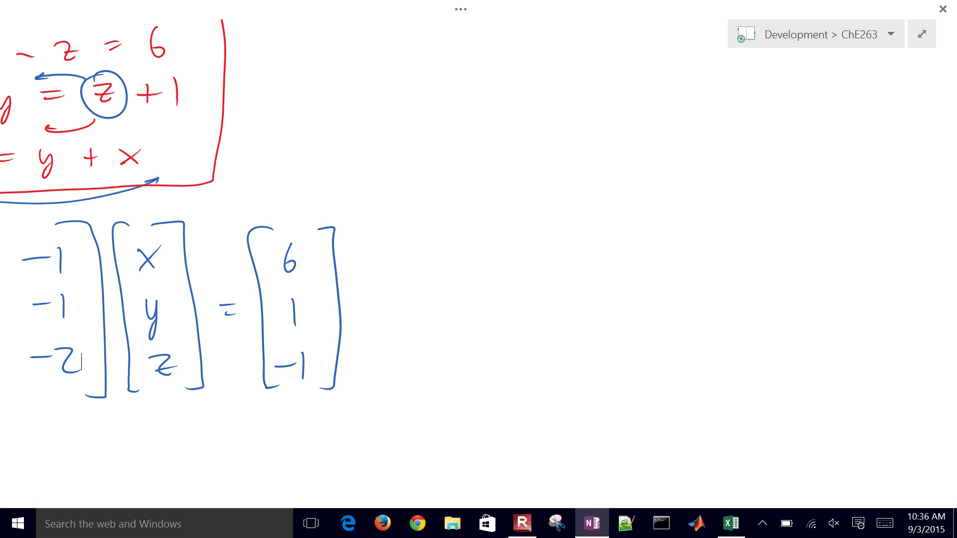
pyautogui.hotkey('alt', 'Tab')
pyautogui.write('6')
pyautogui.press('Return')
pyautogui.write('1')
pyautogui.press('Return')
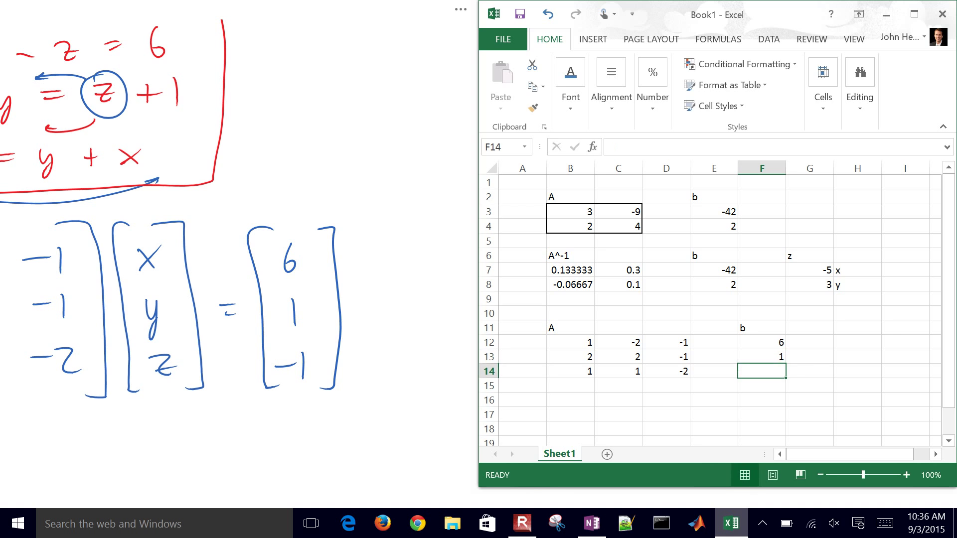
pyautogui.write('-1')
pyautogui.press('Return')
# - Add the label ans in B16, below the coefficient matrix
pyautogui.press('Down')
pyautogui.press('Left')
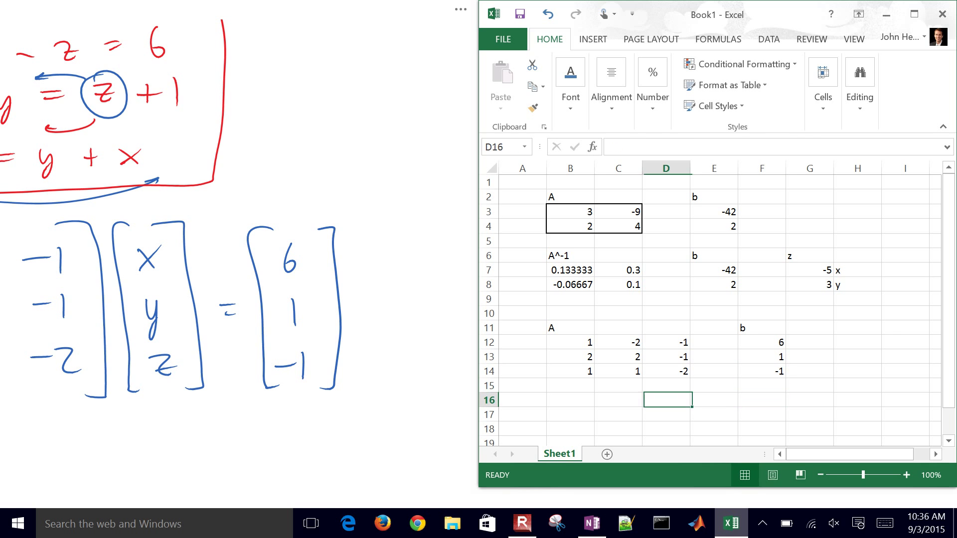
pyautogui.press('Left')
pyautogui.press('Left')
pyautogui.press('Left')
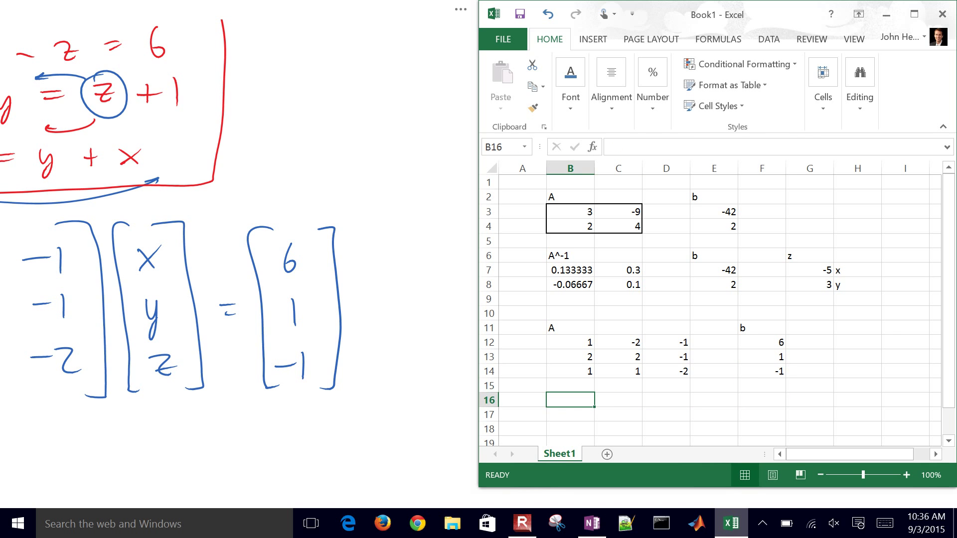
pyautogui.write('ans')
pyautogui.press('Return')
# - Select the three cells B17:B19 under ans and begin an MMULT formula in them
pyautogui.press('Down')
pyautogui.press('Down')
pyautogui.press('Down')
pyautogui.press('Up')
pyautogui.press('Up')
pyautogui.press('Up')
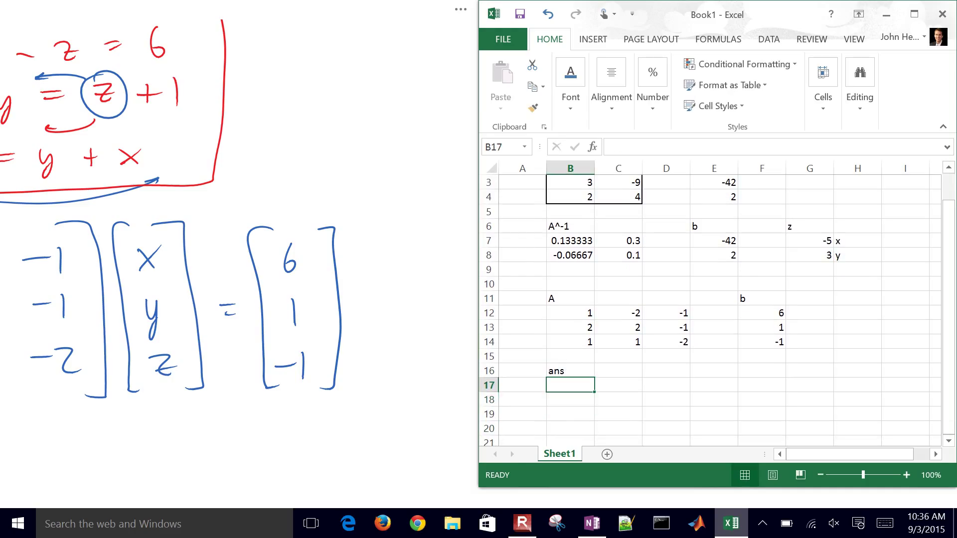
pyautogui.hotkey('shift', 'Down')
pyautogui.hotkey('shift', 'Down')
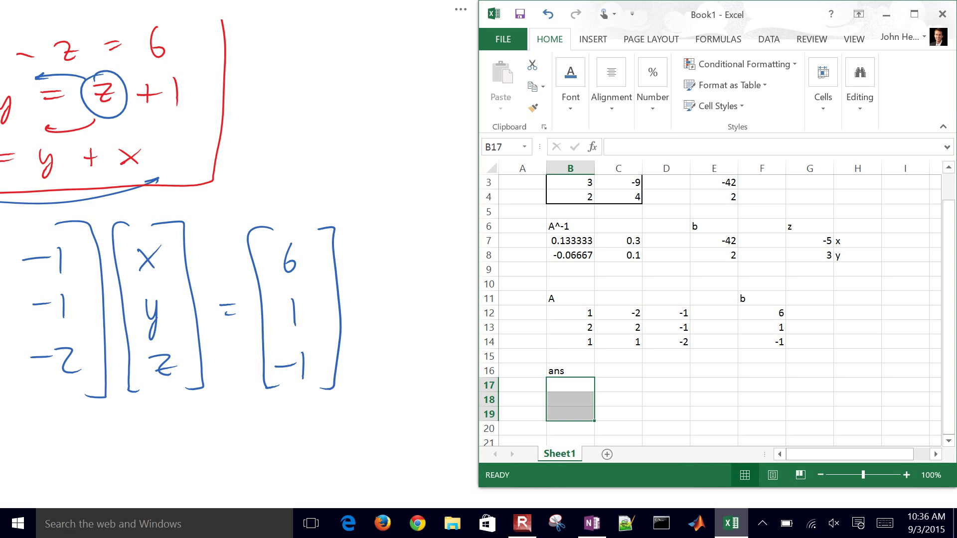
pyautogui.write('=')
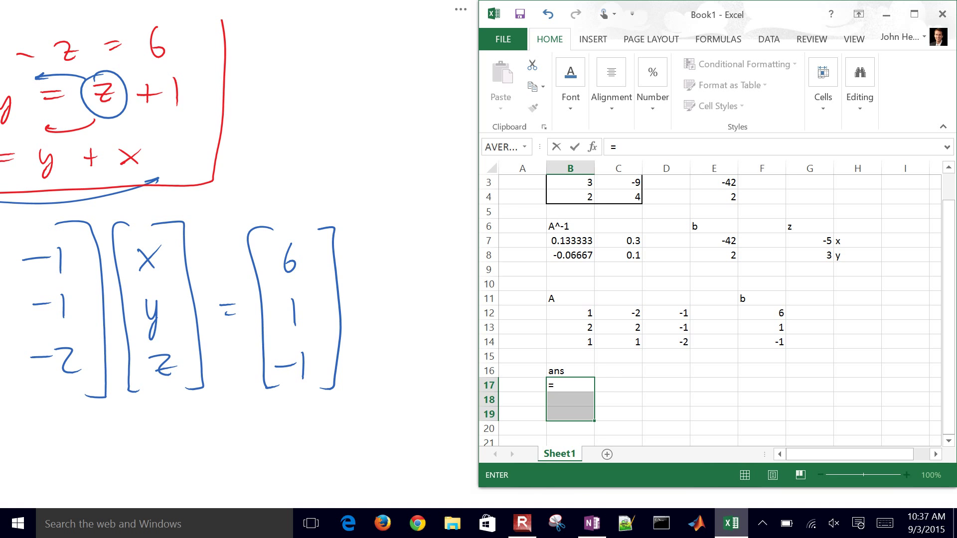
pyautogui.write('mmult')
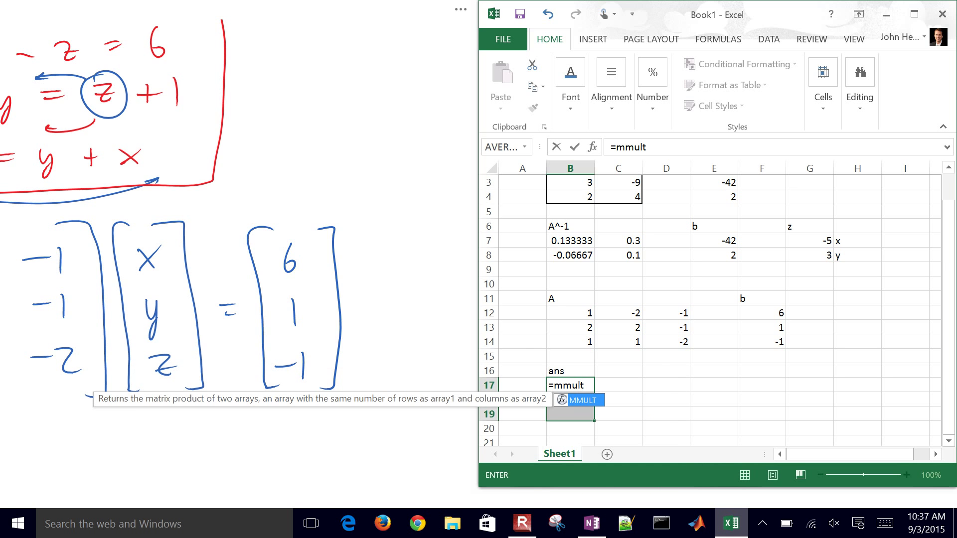
pyautogui.write('(')
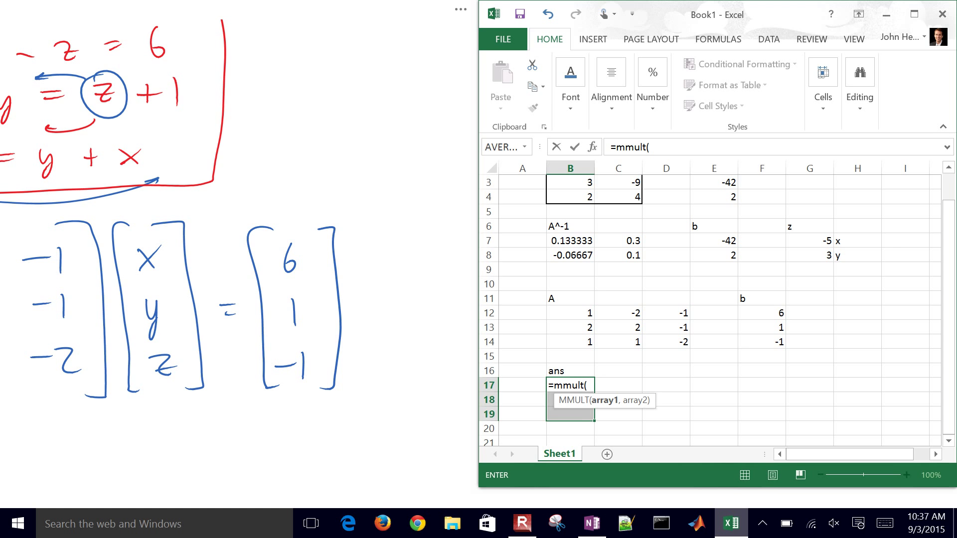
# - Give MMULT the inverse of the coefficient matrix, MINVERSE(B12:D14), as its first array
pyautogui.write('m')
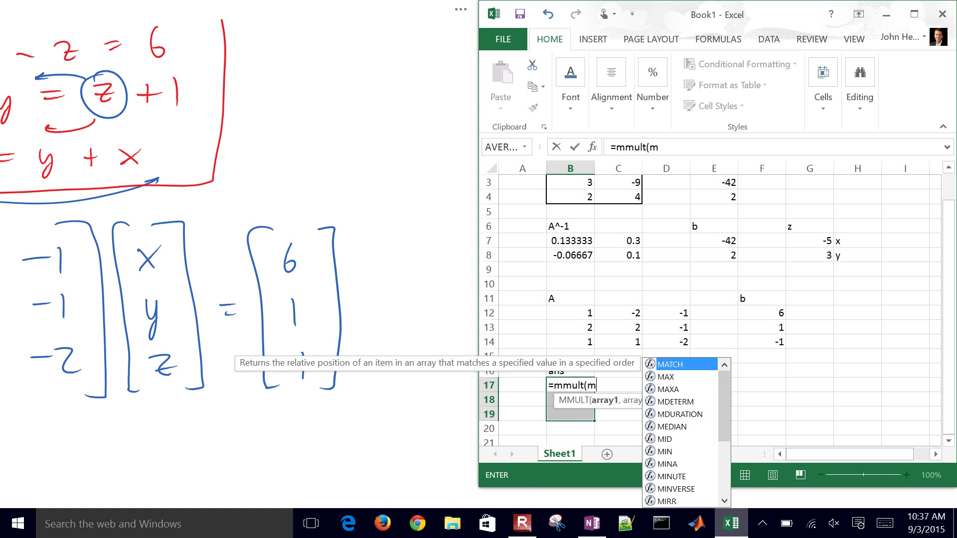
pyautogui.write('inverse')
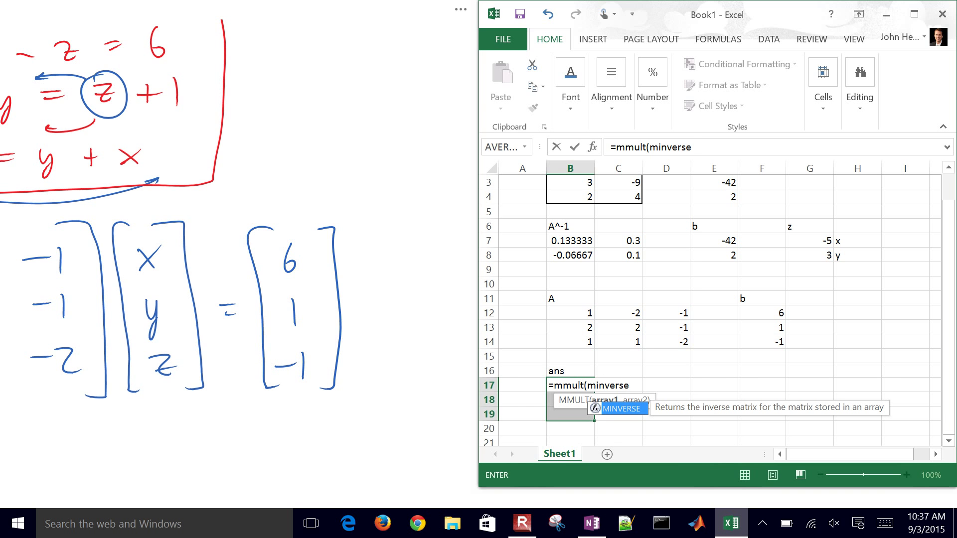
pyautogui.write('(')
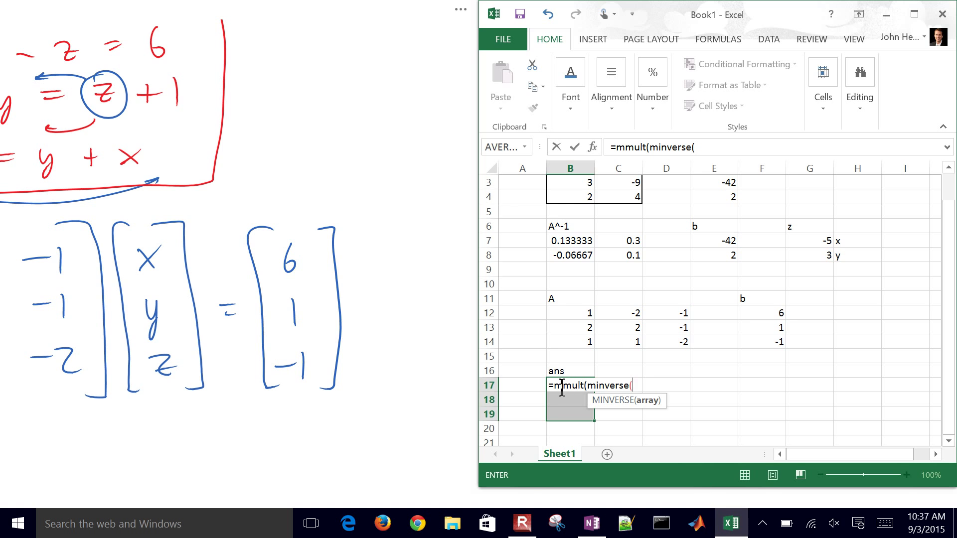
pyautogui.click(572, 314)
pyautogui.moveTo(572, 314); pyautogui.dragTo(667, 348)
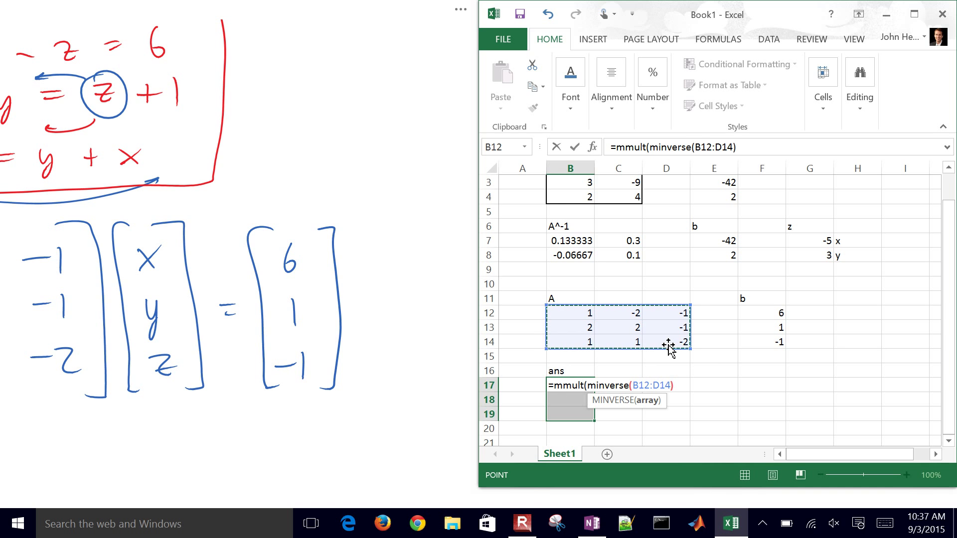
pyautogui.write('),')
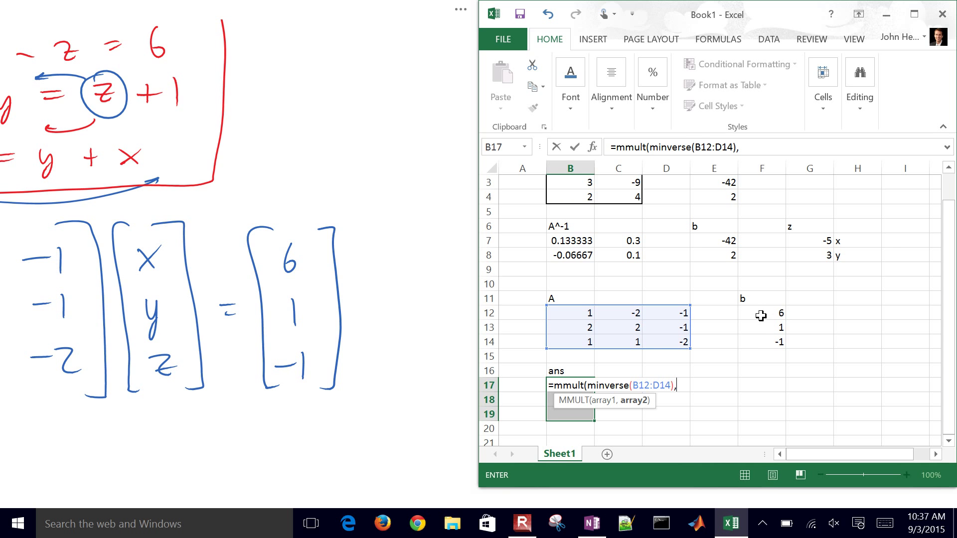
# - Use F12:F14 as MMULT's second array and enter the formula as an array formula across B17:B19
pyautogui.moveTo(760, 315); pyautogui.dragTo(766, 339)
pyautogui.write(')')
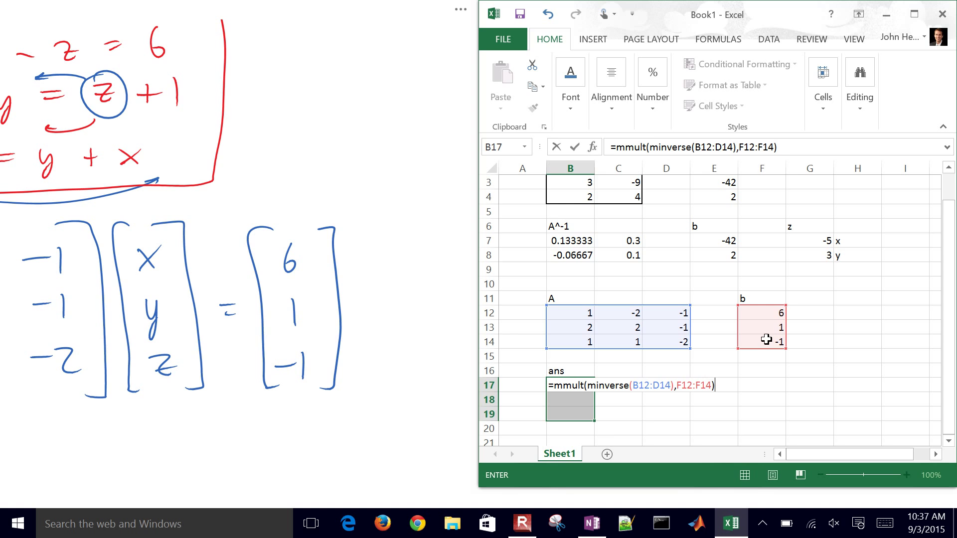
pyautogui.hotkey('ctrl', 'shift', 'Return')
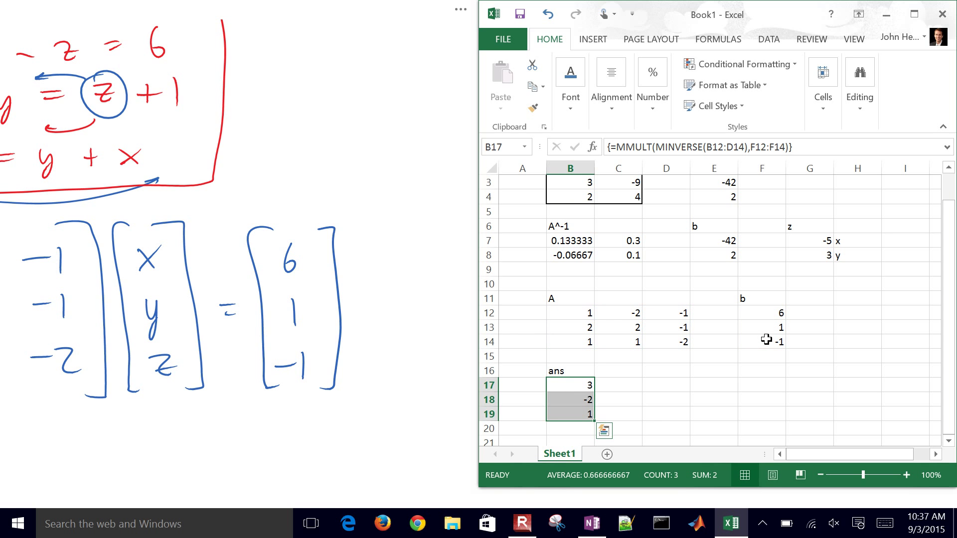
# - Open the array formula in B17 to inspect its ranges, cancel the edit and move to C17
pyautogui.click(637, 400)
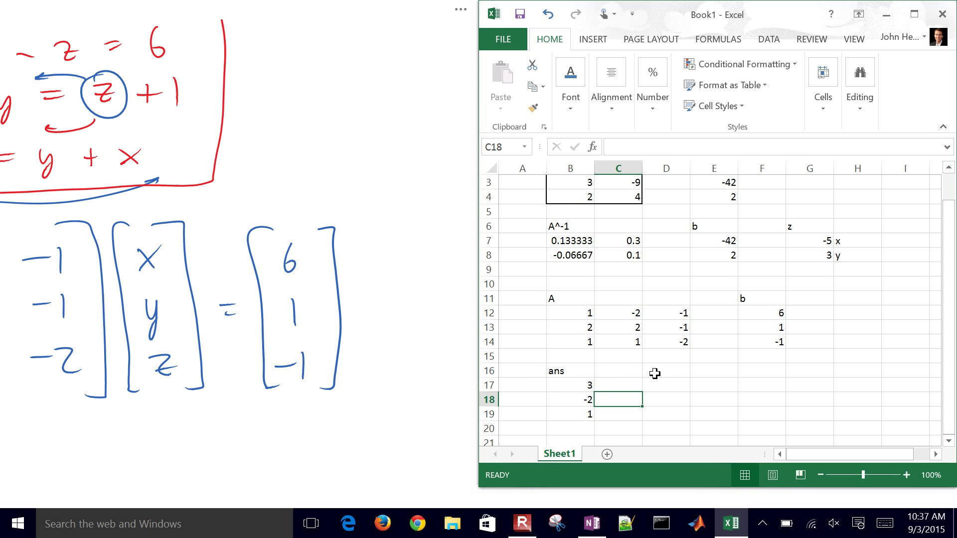
pyautogui.doubleClick(569, 384)
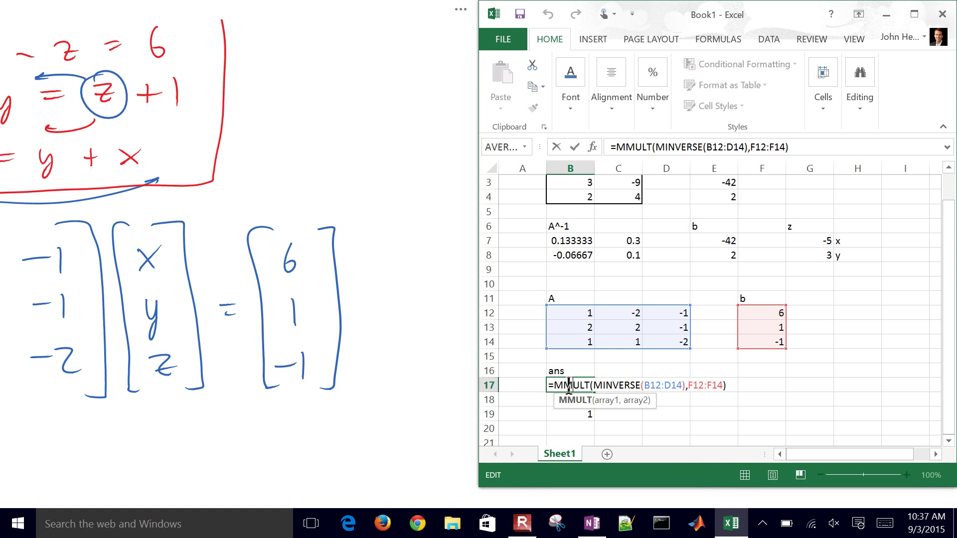
pyautogui.click(573, 399)
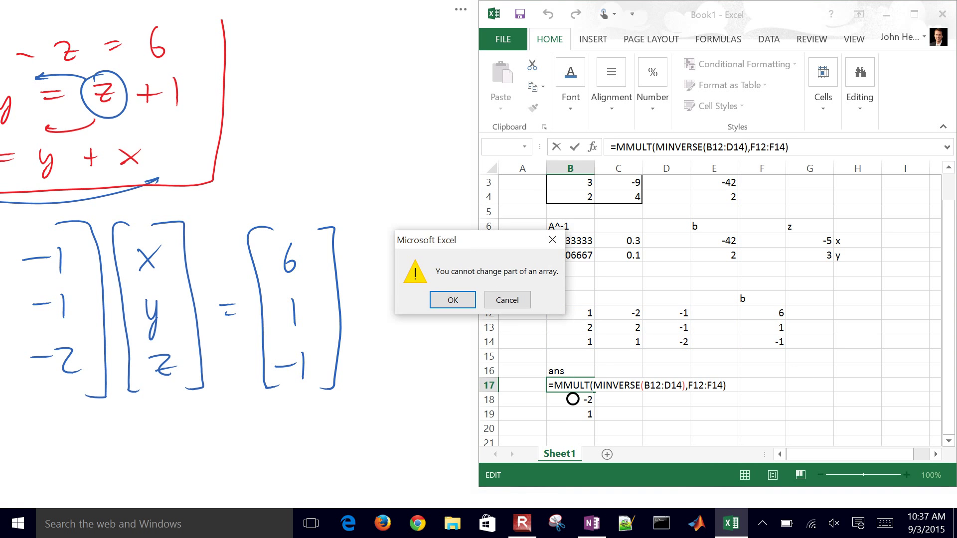
pyautogui.click(504, 304)
pyautogui.press('Right')
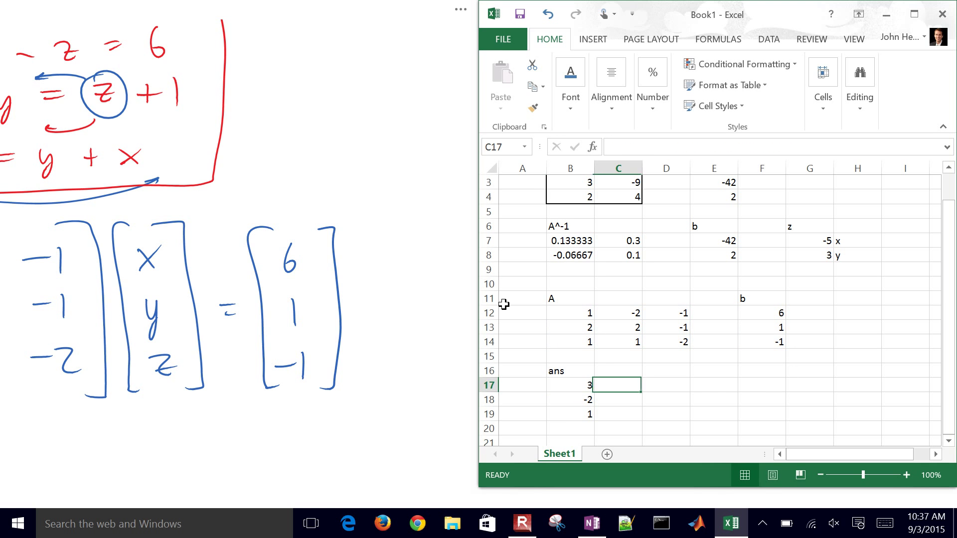